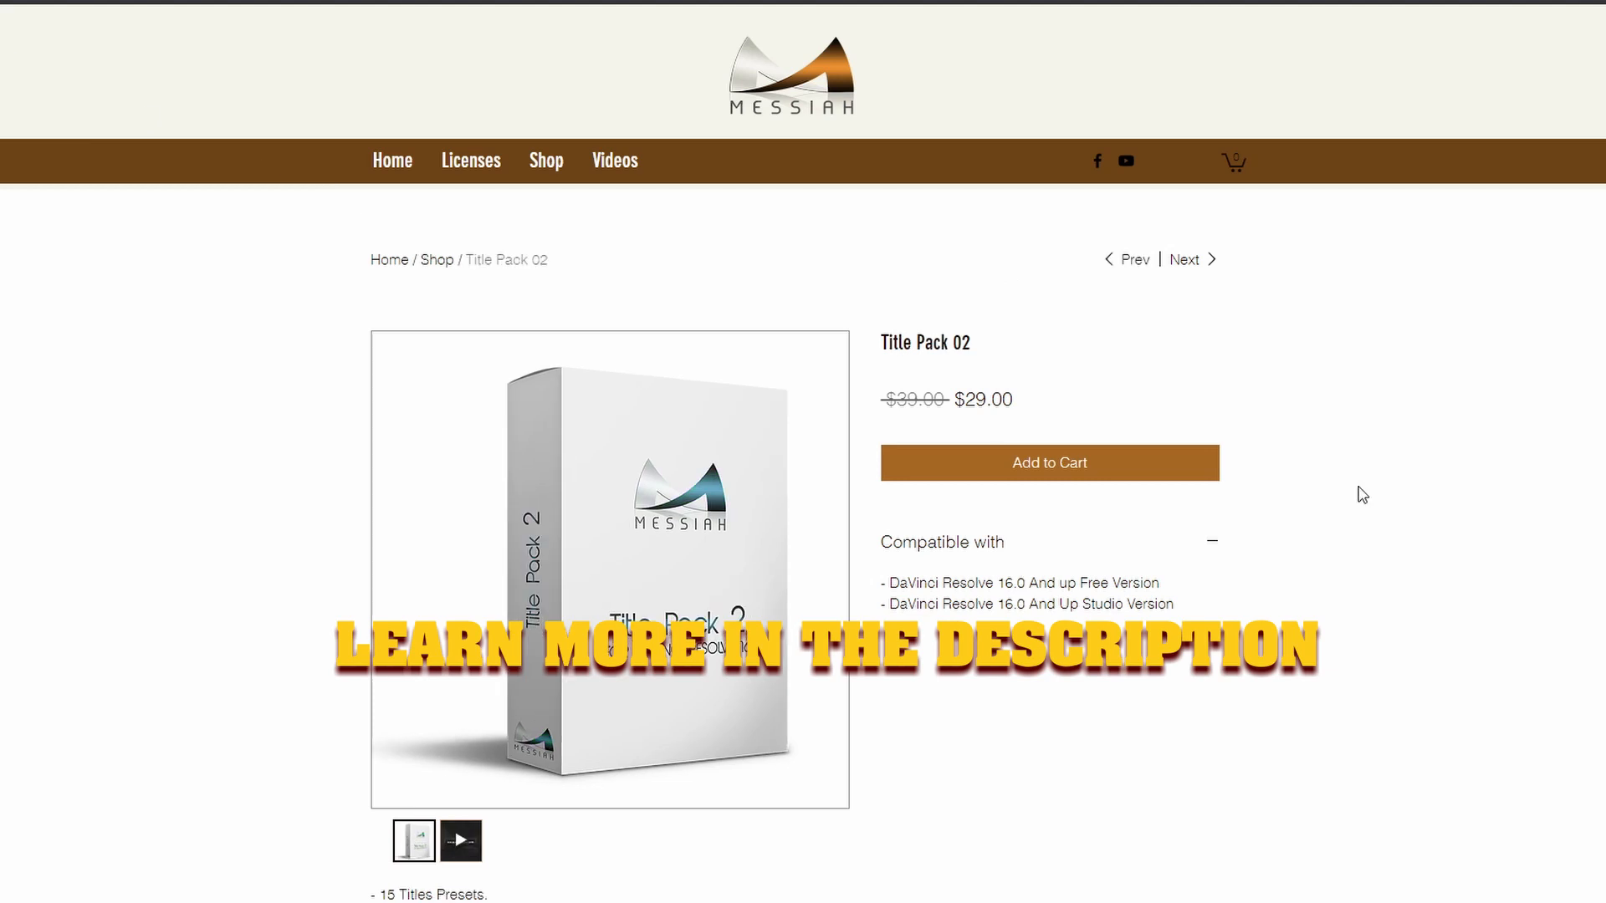
Step: Browse the Messiah shop's Title Pack 02 page and the product listing
scroll(1360, 495, "down", 2)
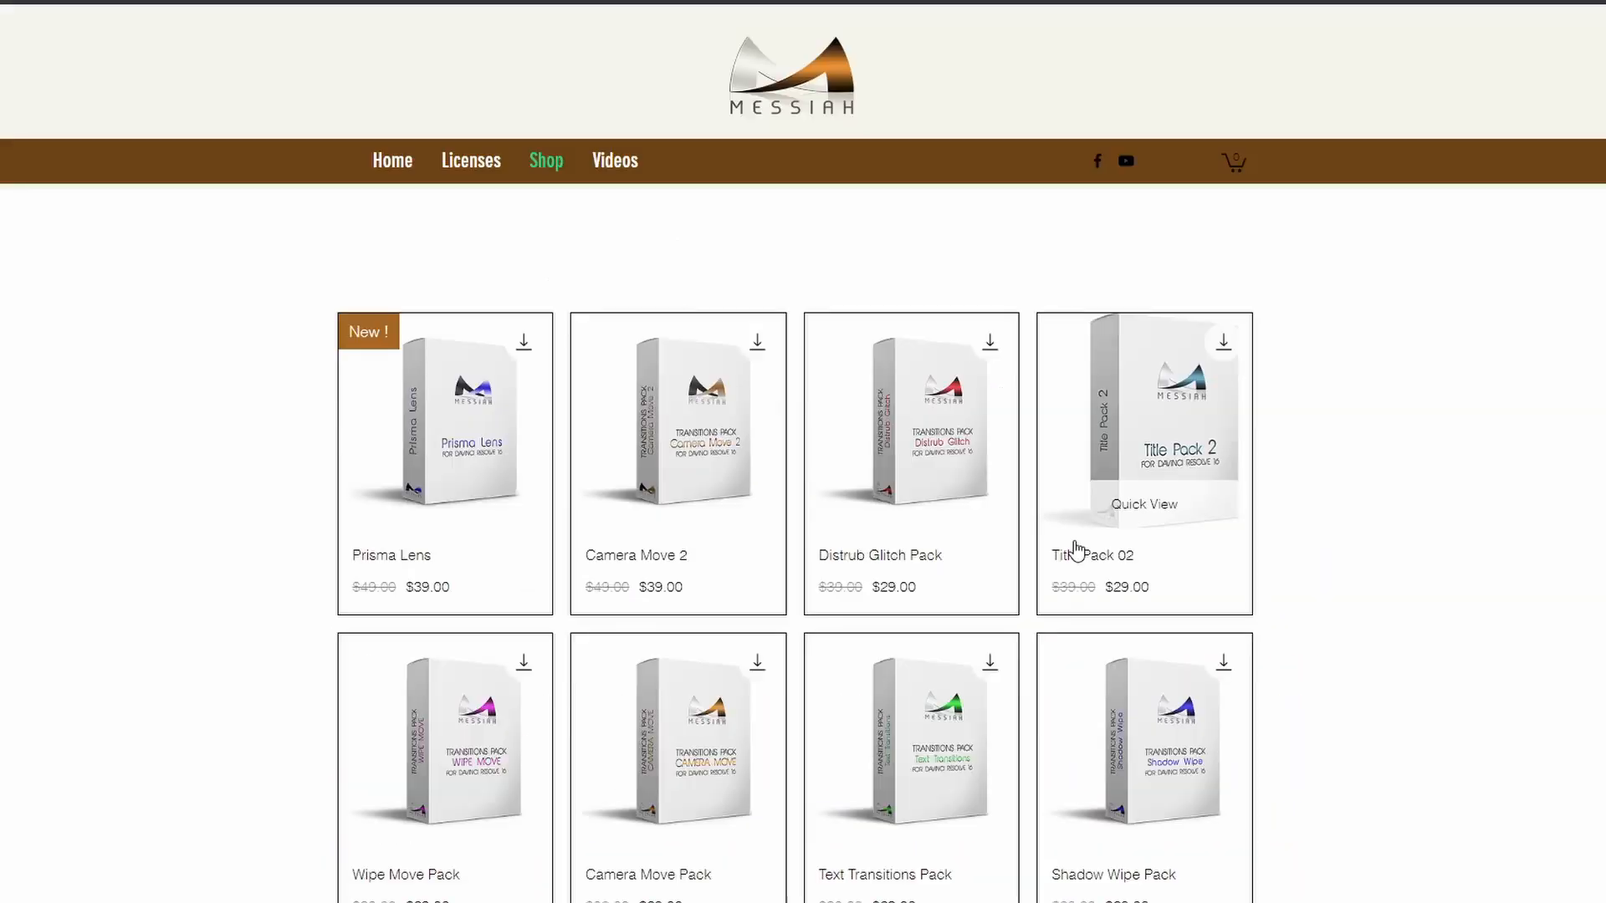
scroll(1071, 548, "down", 4)
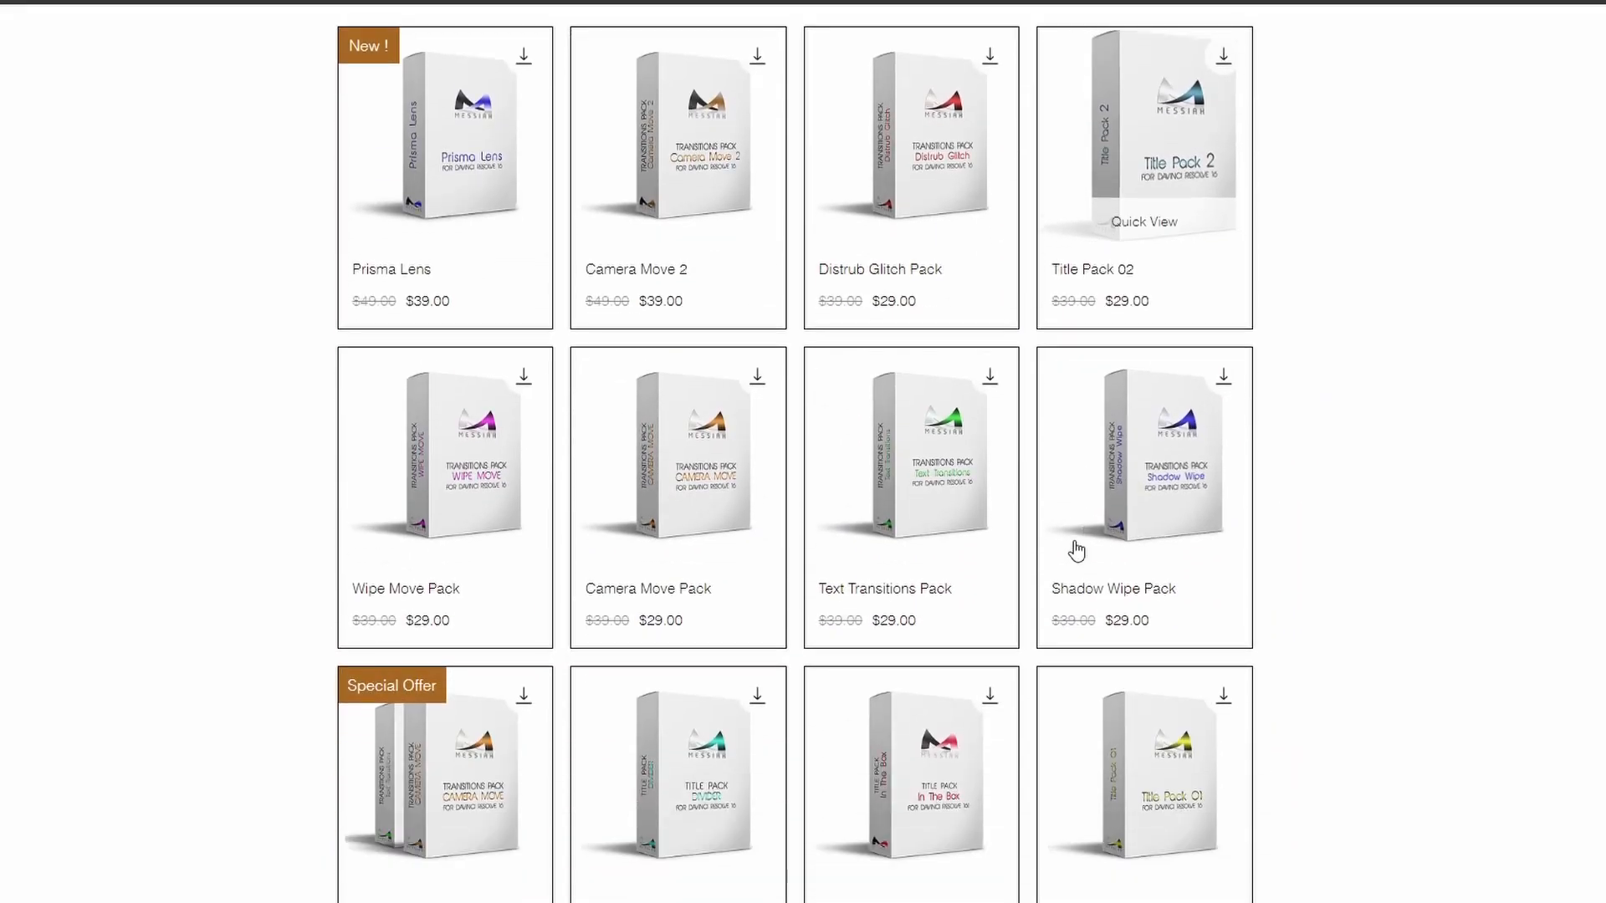
scroll(1077, 552, "down", 3)
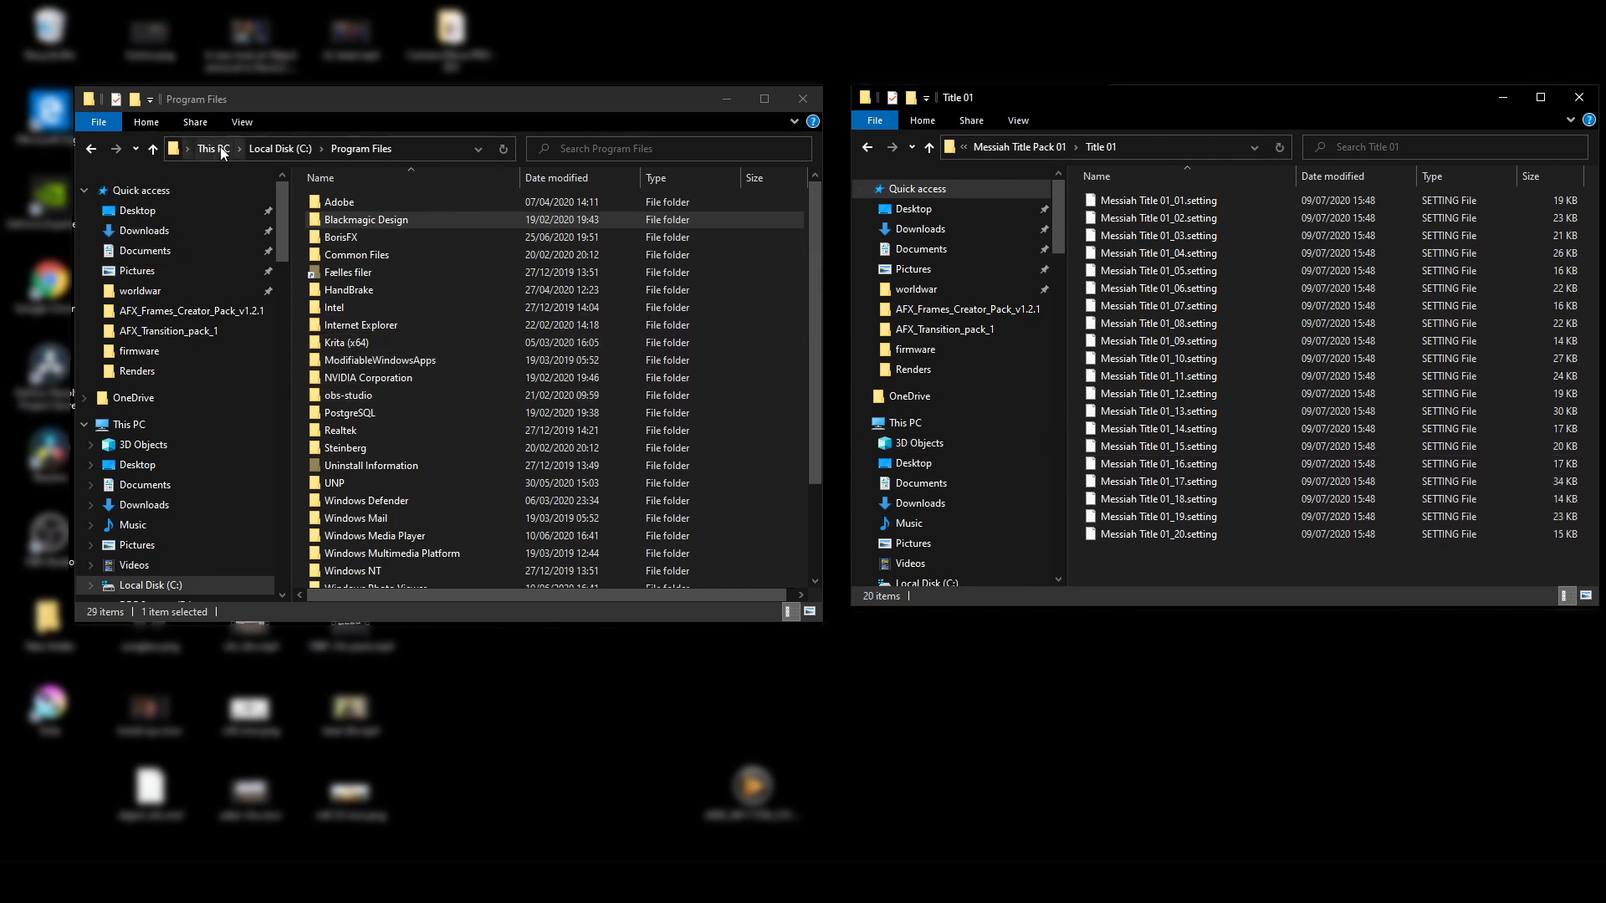
Step: Open the Blackmagic Design DaVinci Resolve Fusion Templates > Edit > Titles folder under Program Files
double_click(375, 220)
left_click(373, 204)
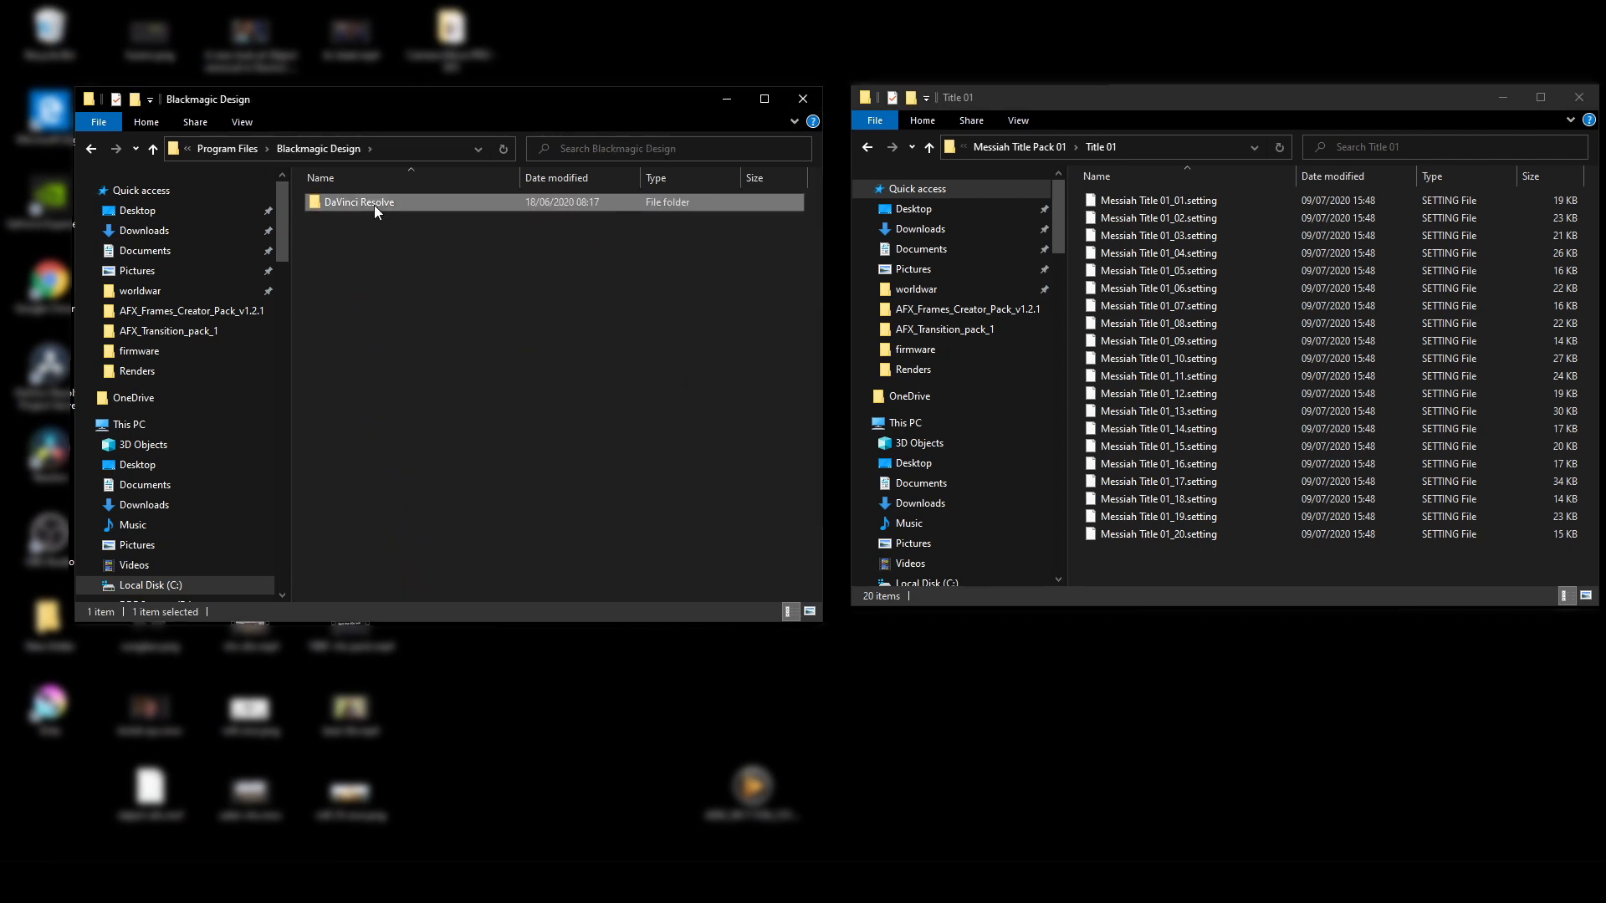
double_click(374, 205)
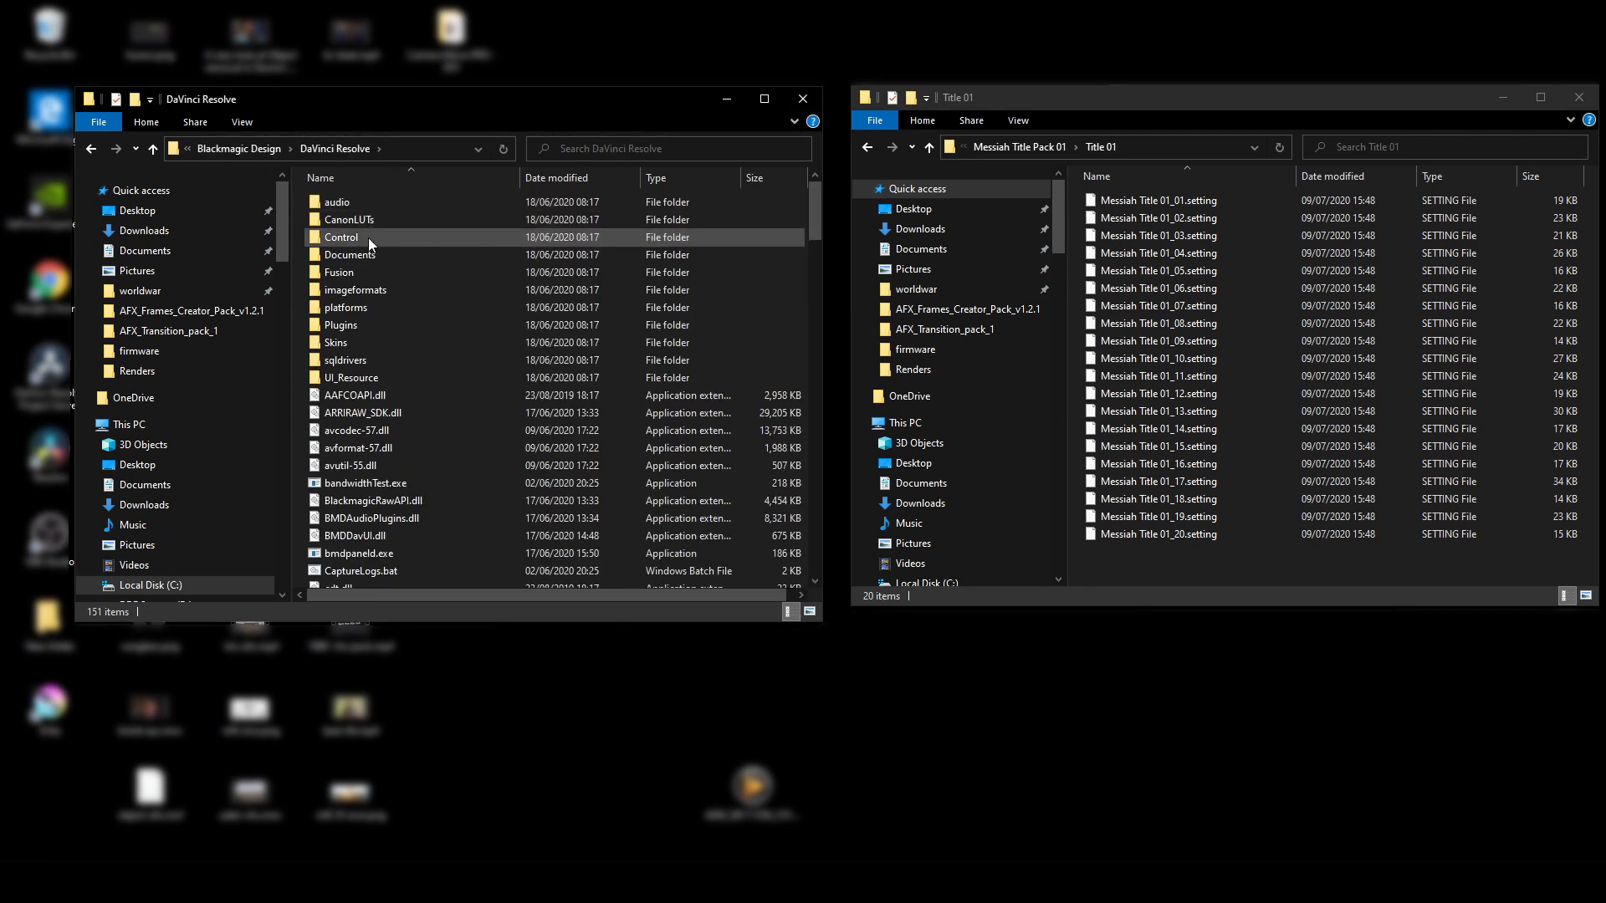
double_click(367, 269)
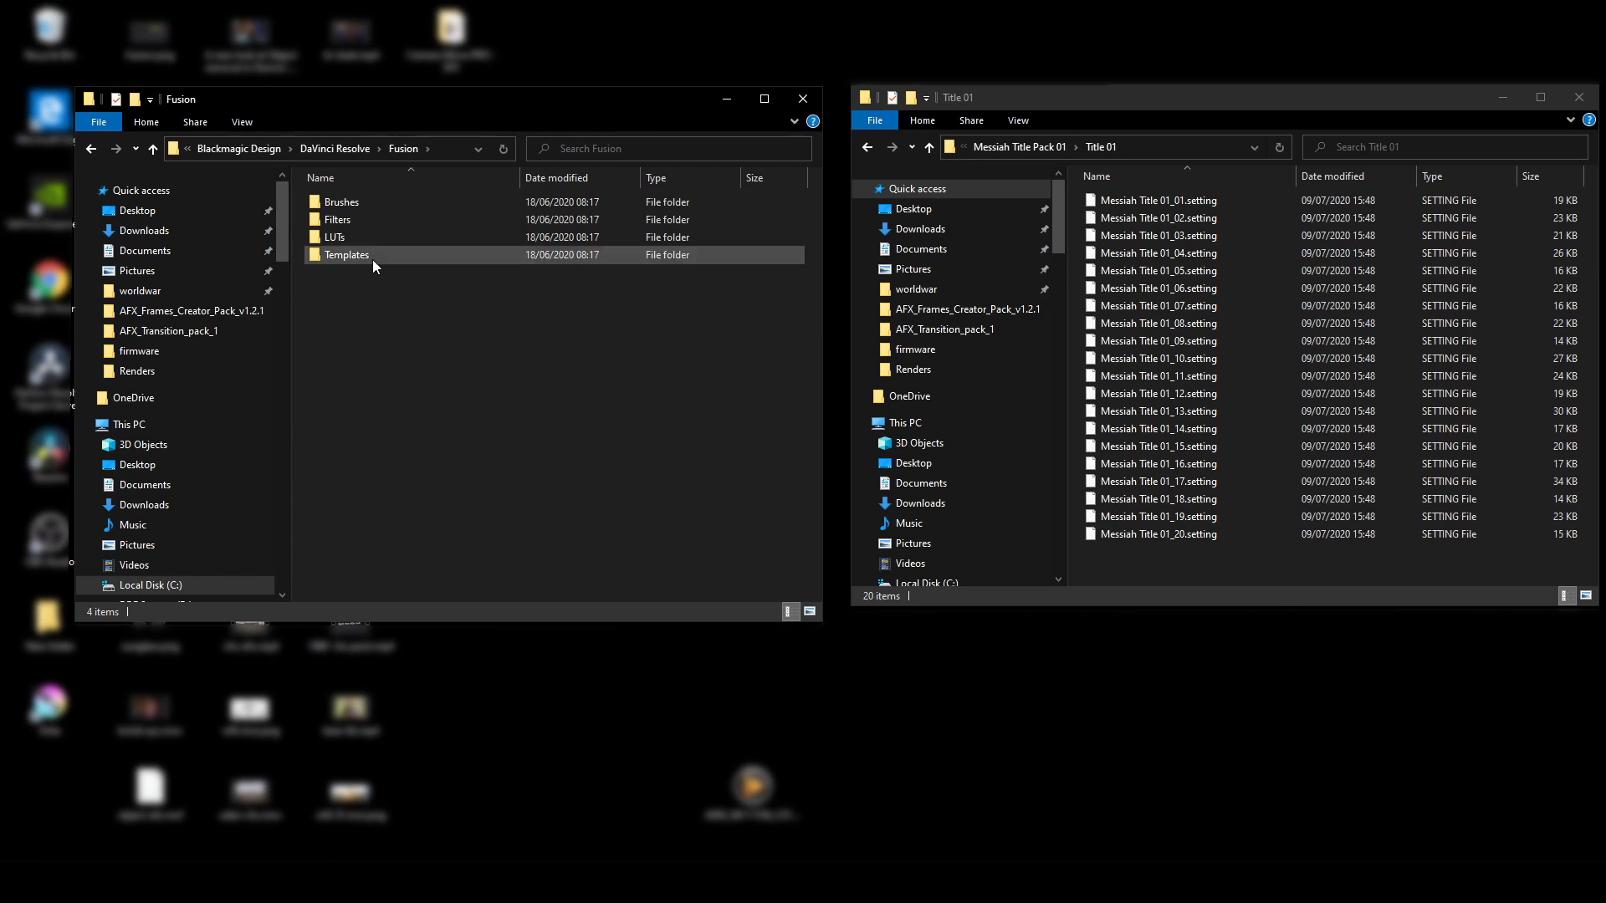
double_click(373, 257)
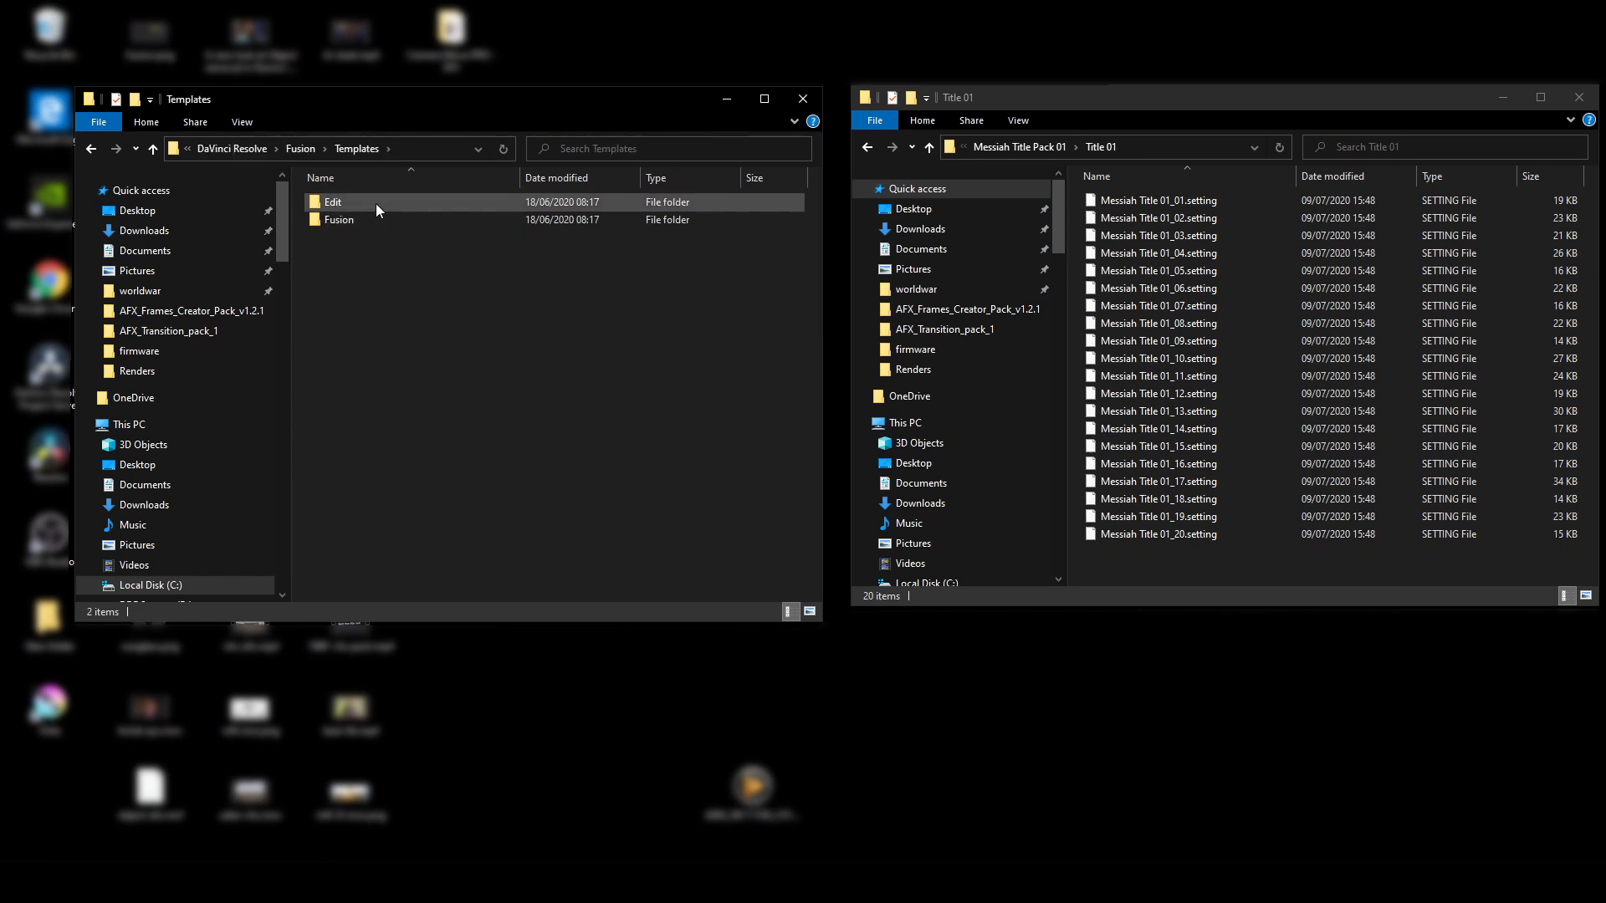
double_click(374, 203)
double_click(374, 221)
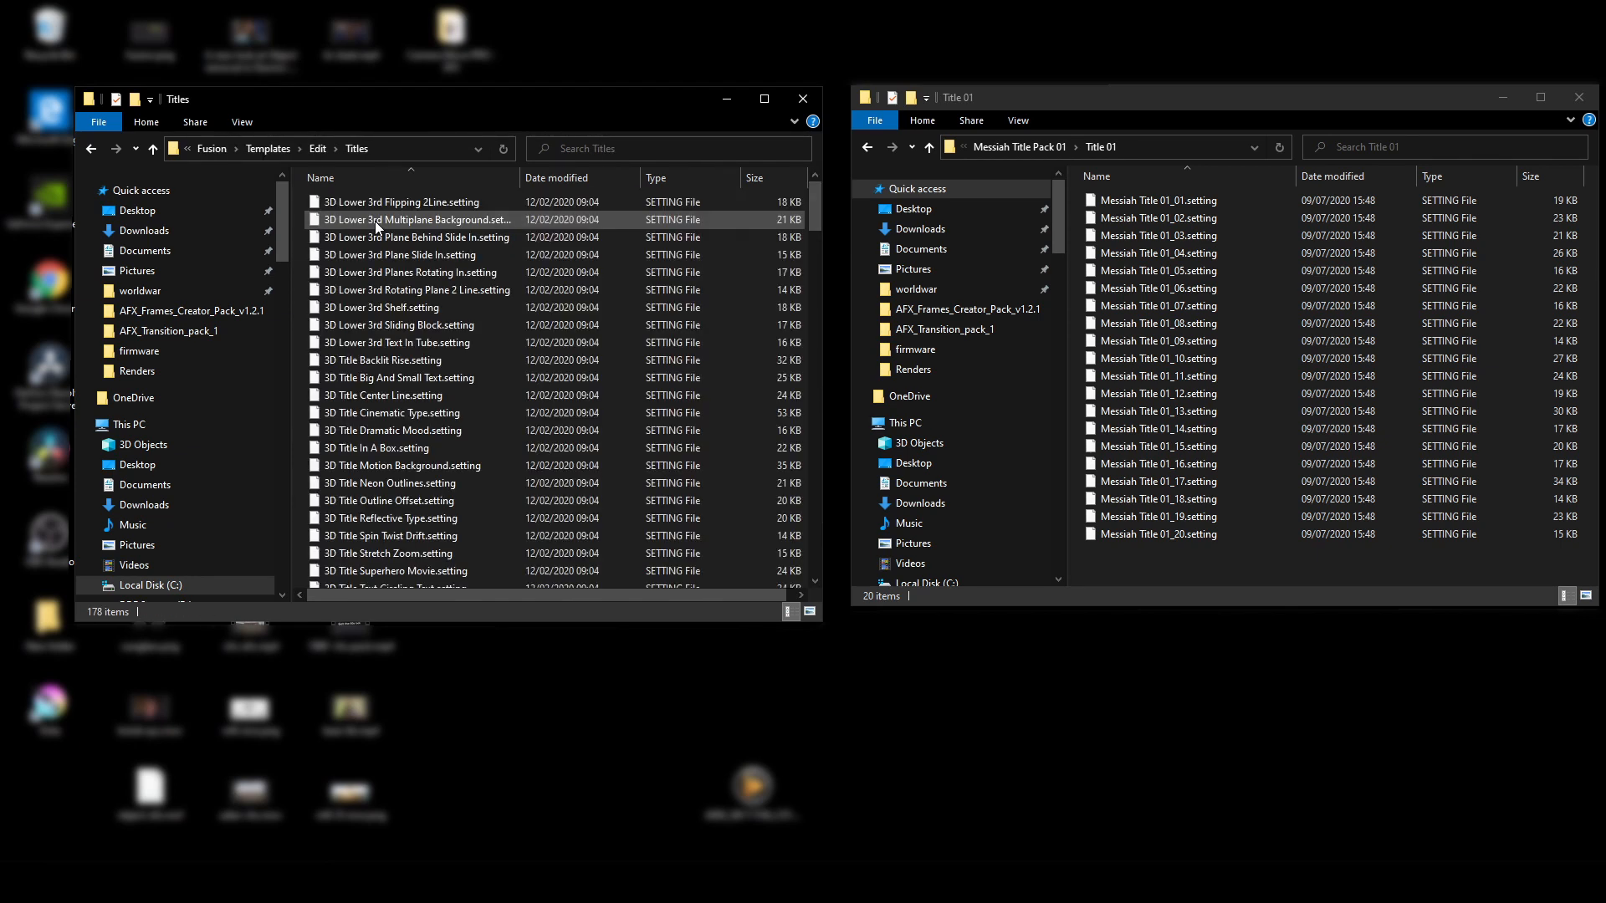
Step: Move all Messiah Title 01 setting files into the Titles folder, granting administrator permission
left_click(1146, 202)
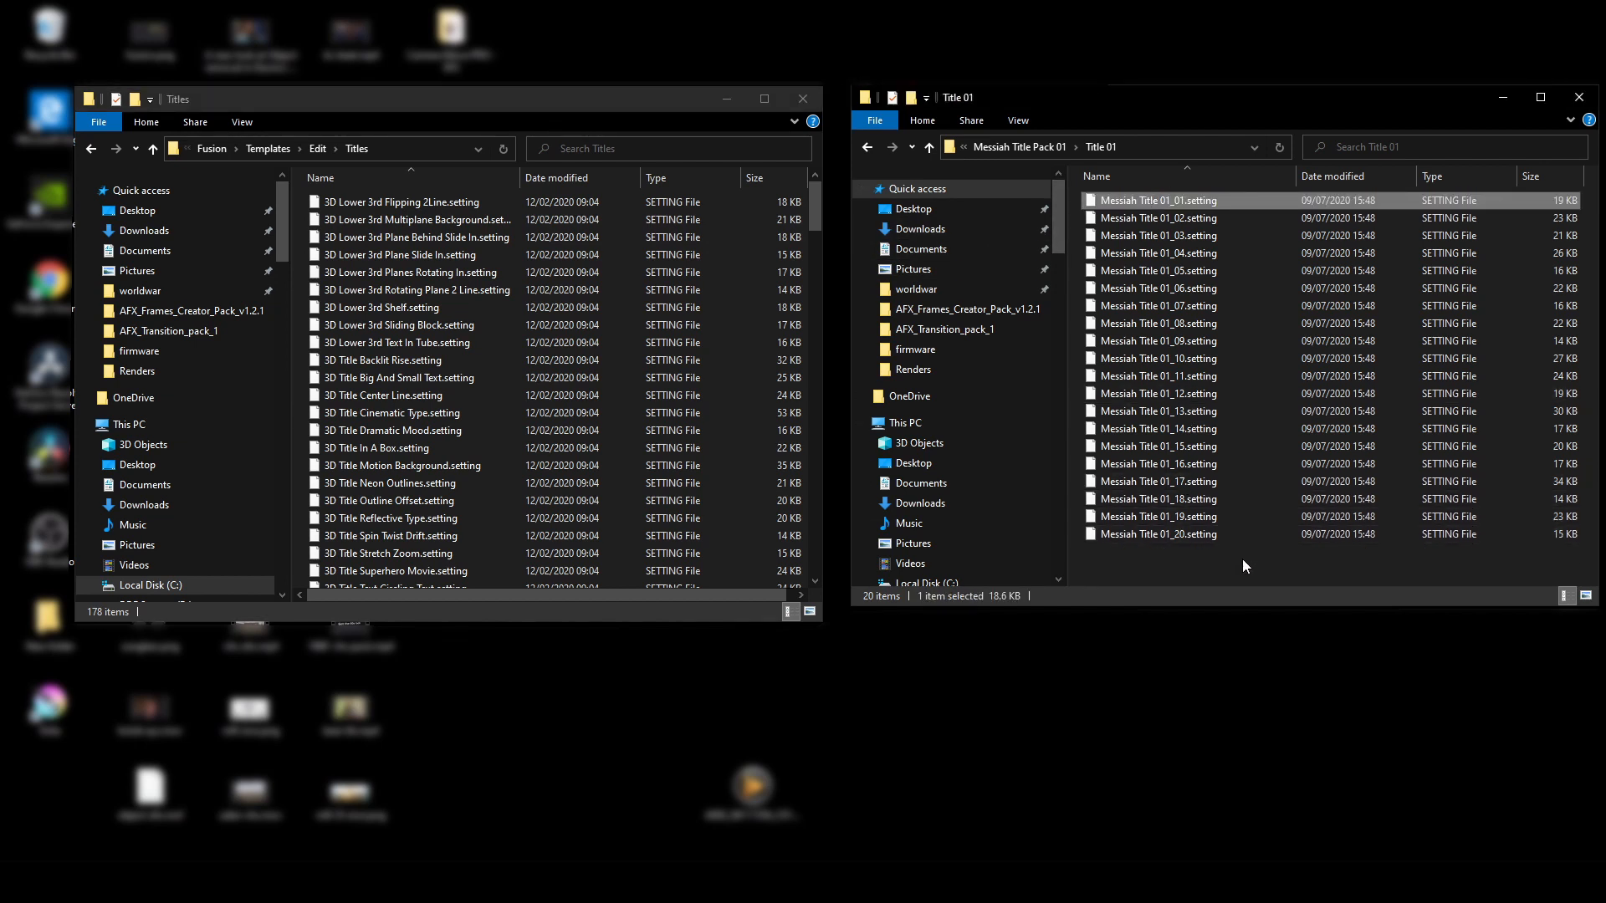
left_click_drag(1241, 559, 502, 209)
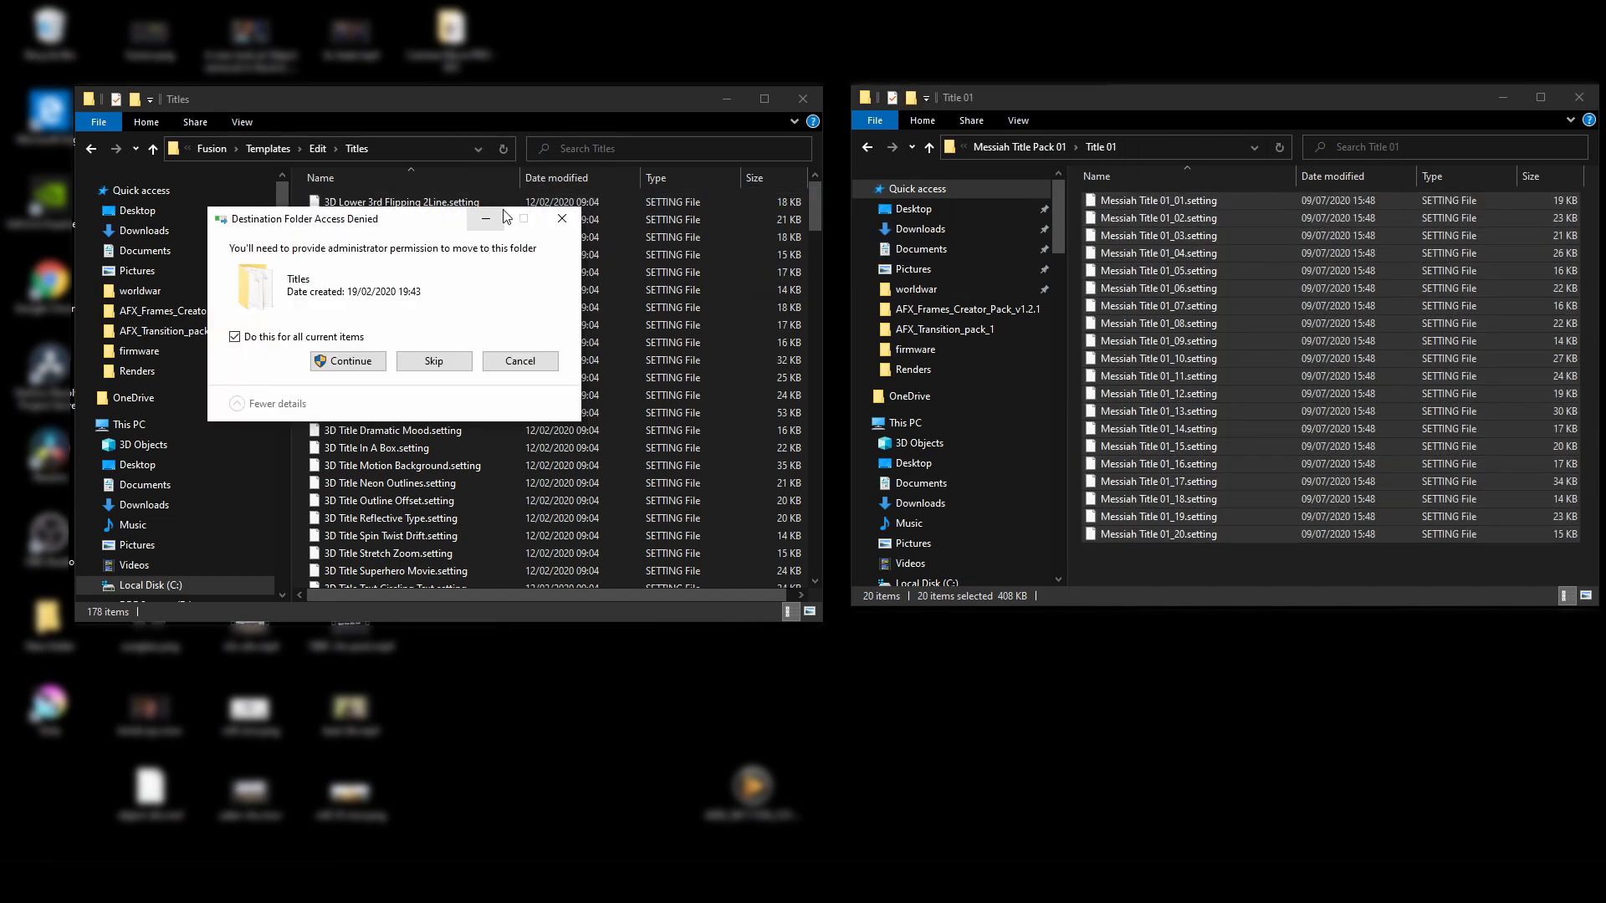
left_click(327, 366)
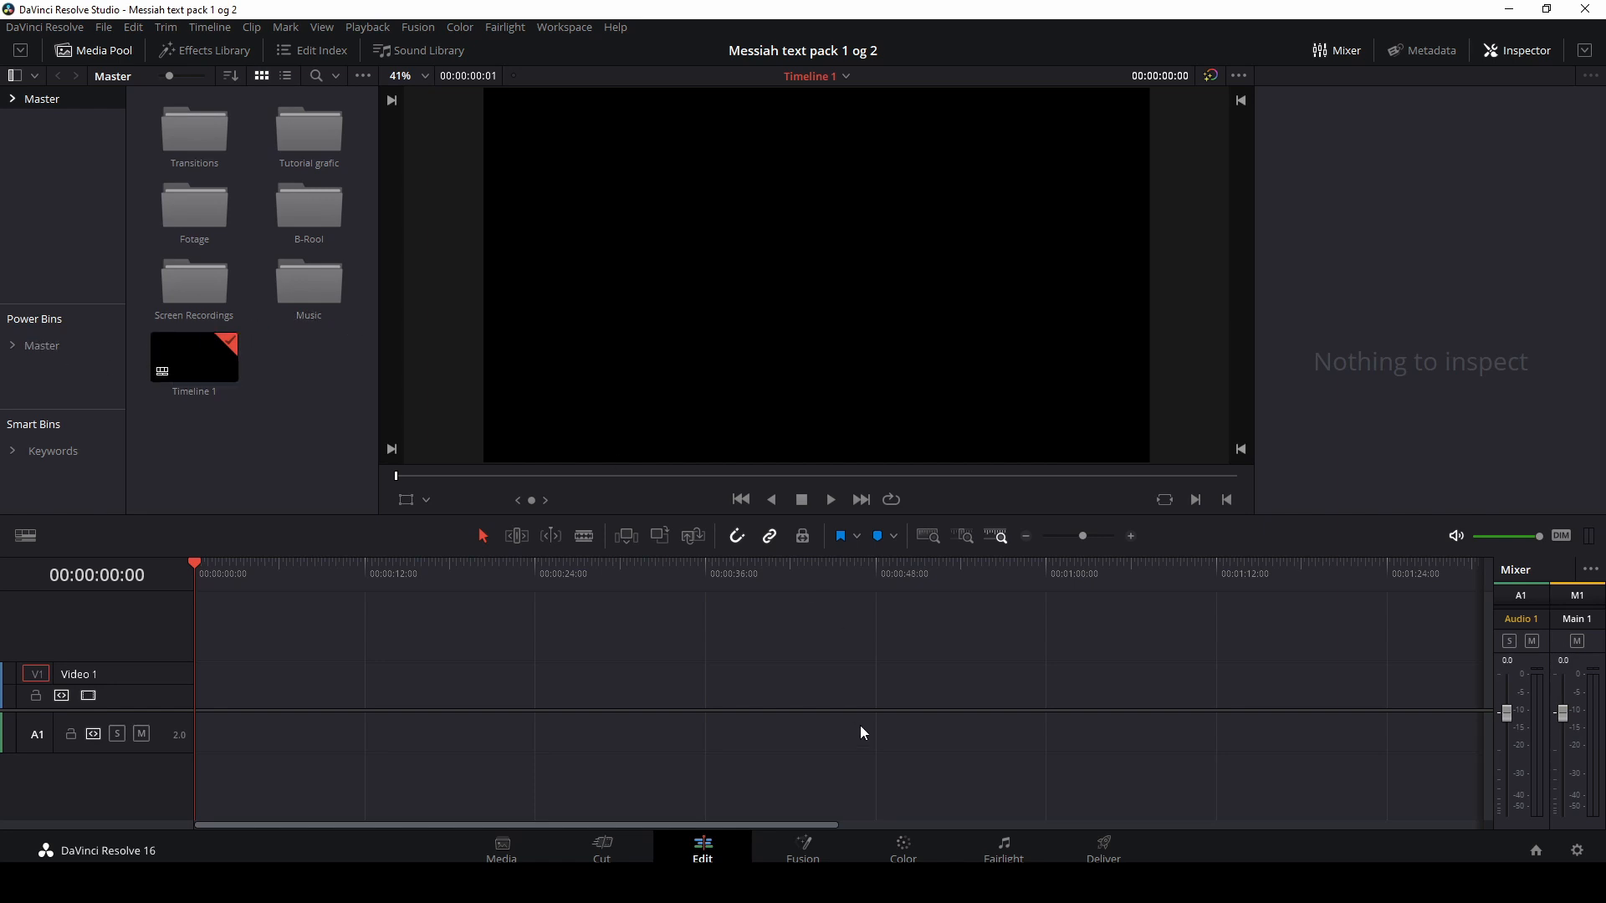
Step: Place the Messiah Title 01_01 Fusion title from the Effects Library Titles onto the Video 1 track near 16 seconds
left_click(208, 53)
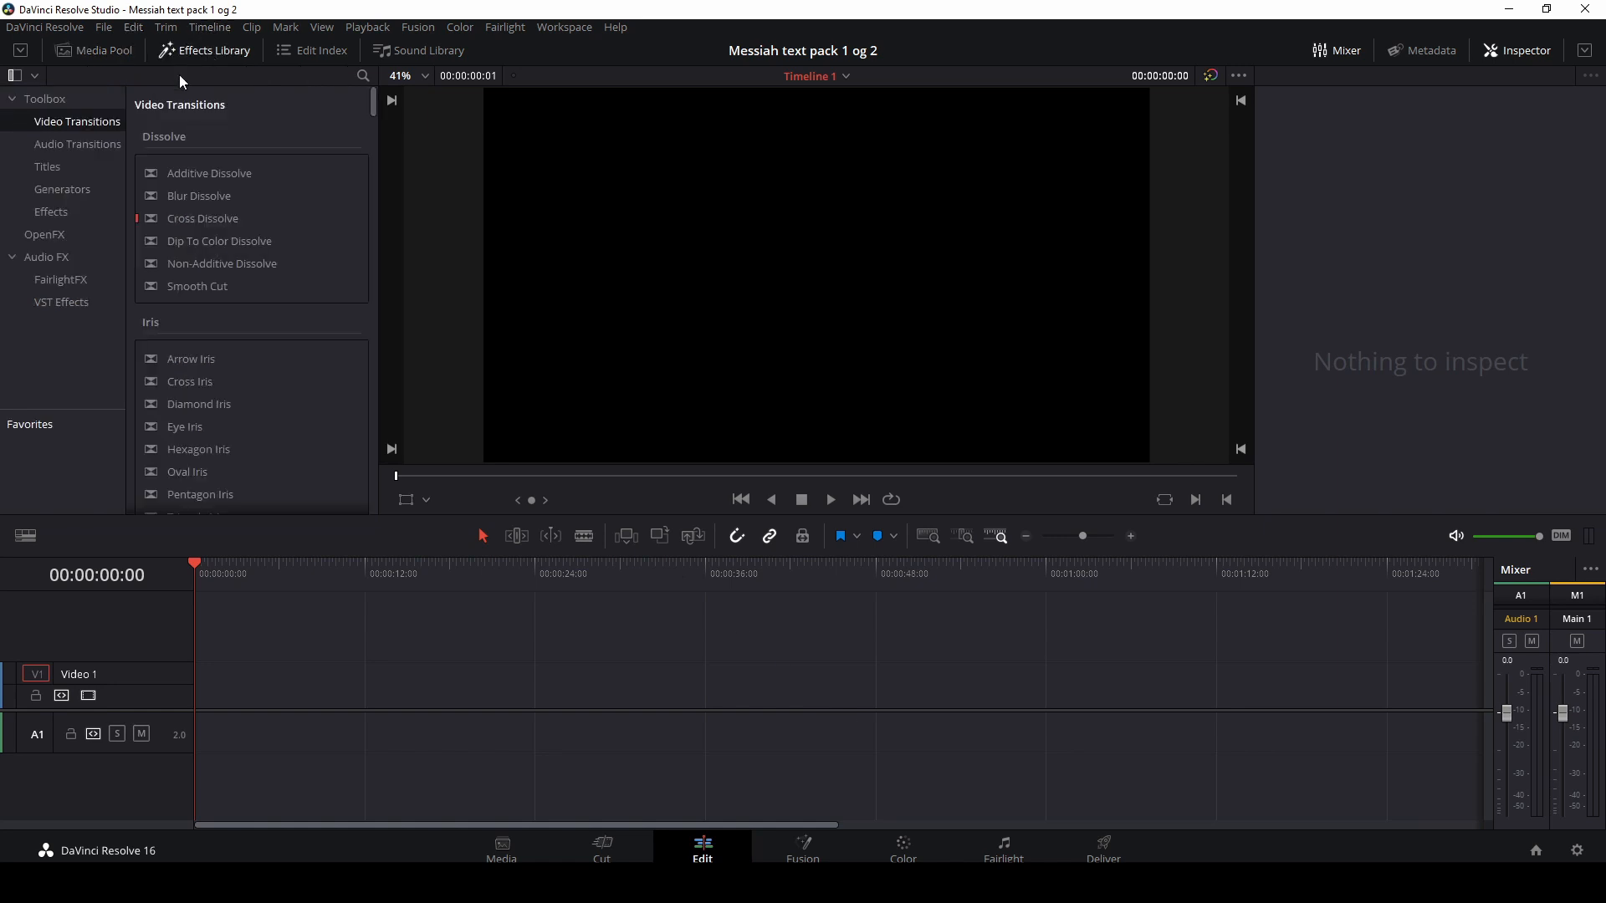
left_click(63, 172)
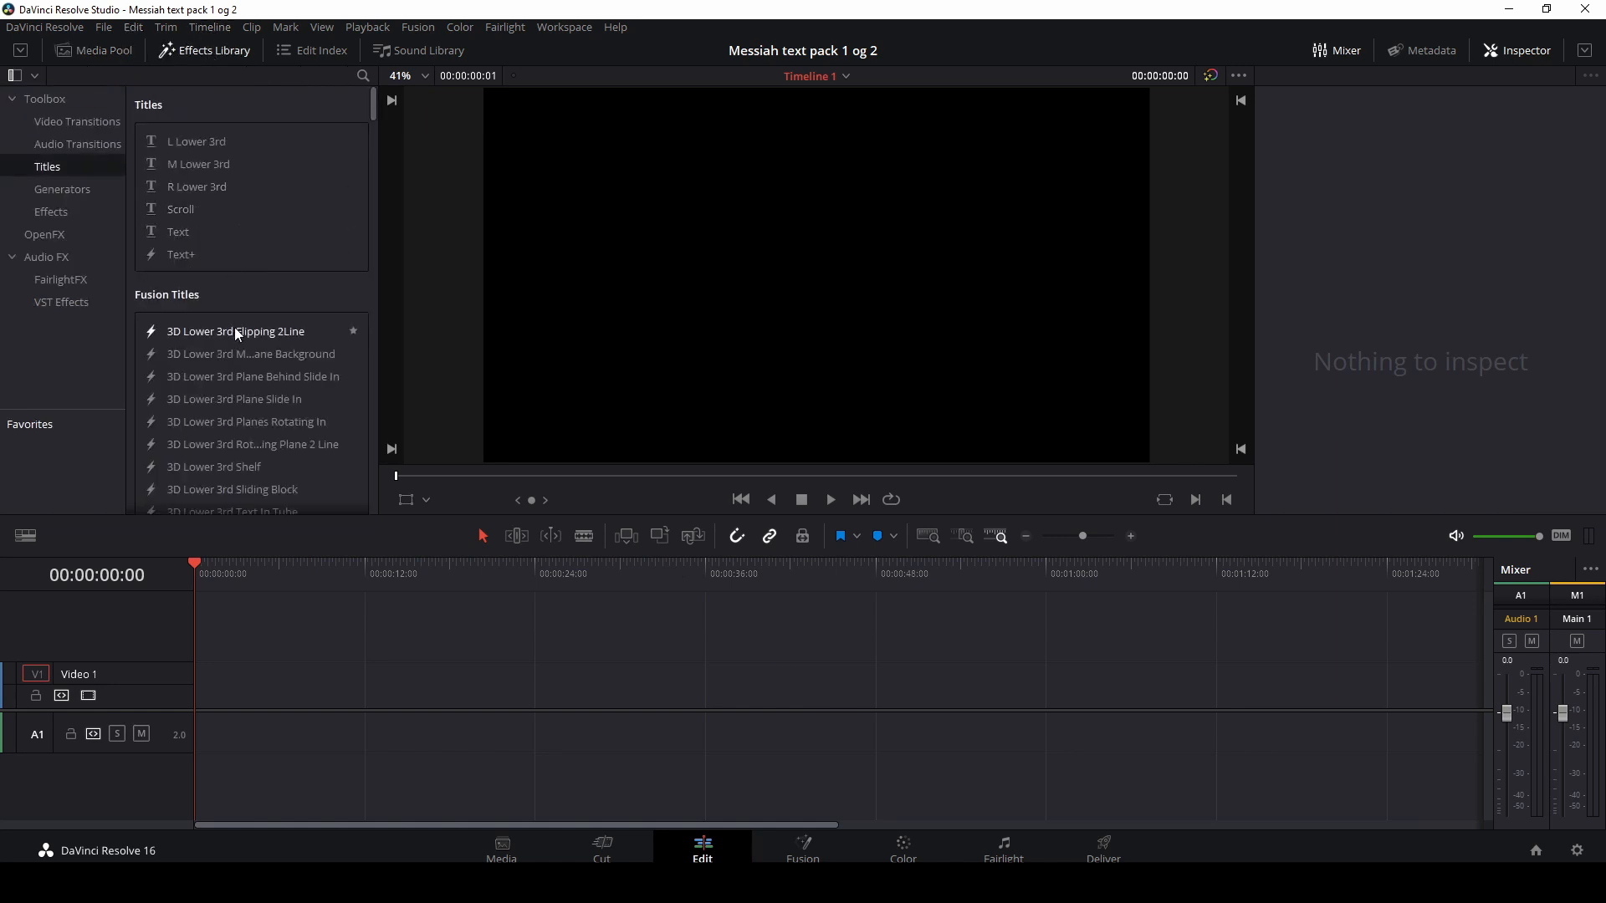
scroll(235, 330, "down", 3)
scroll(234, 330, "down", 5)
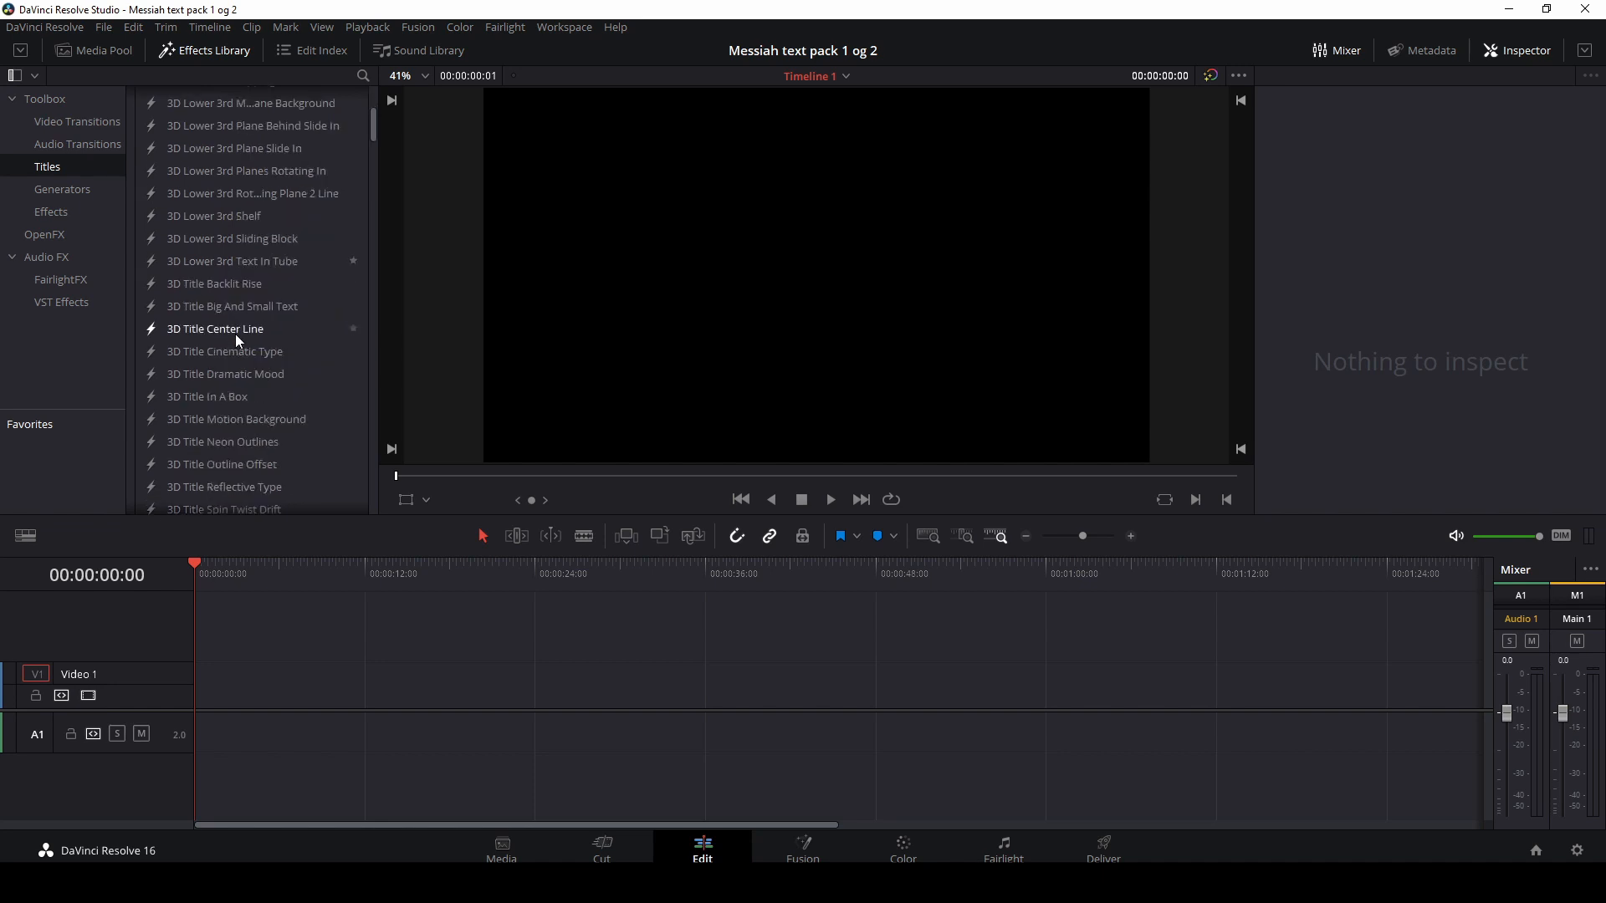
scroll(237, 338, "down", 10)
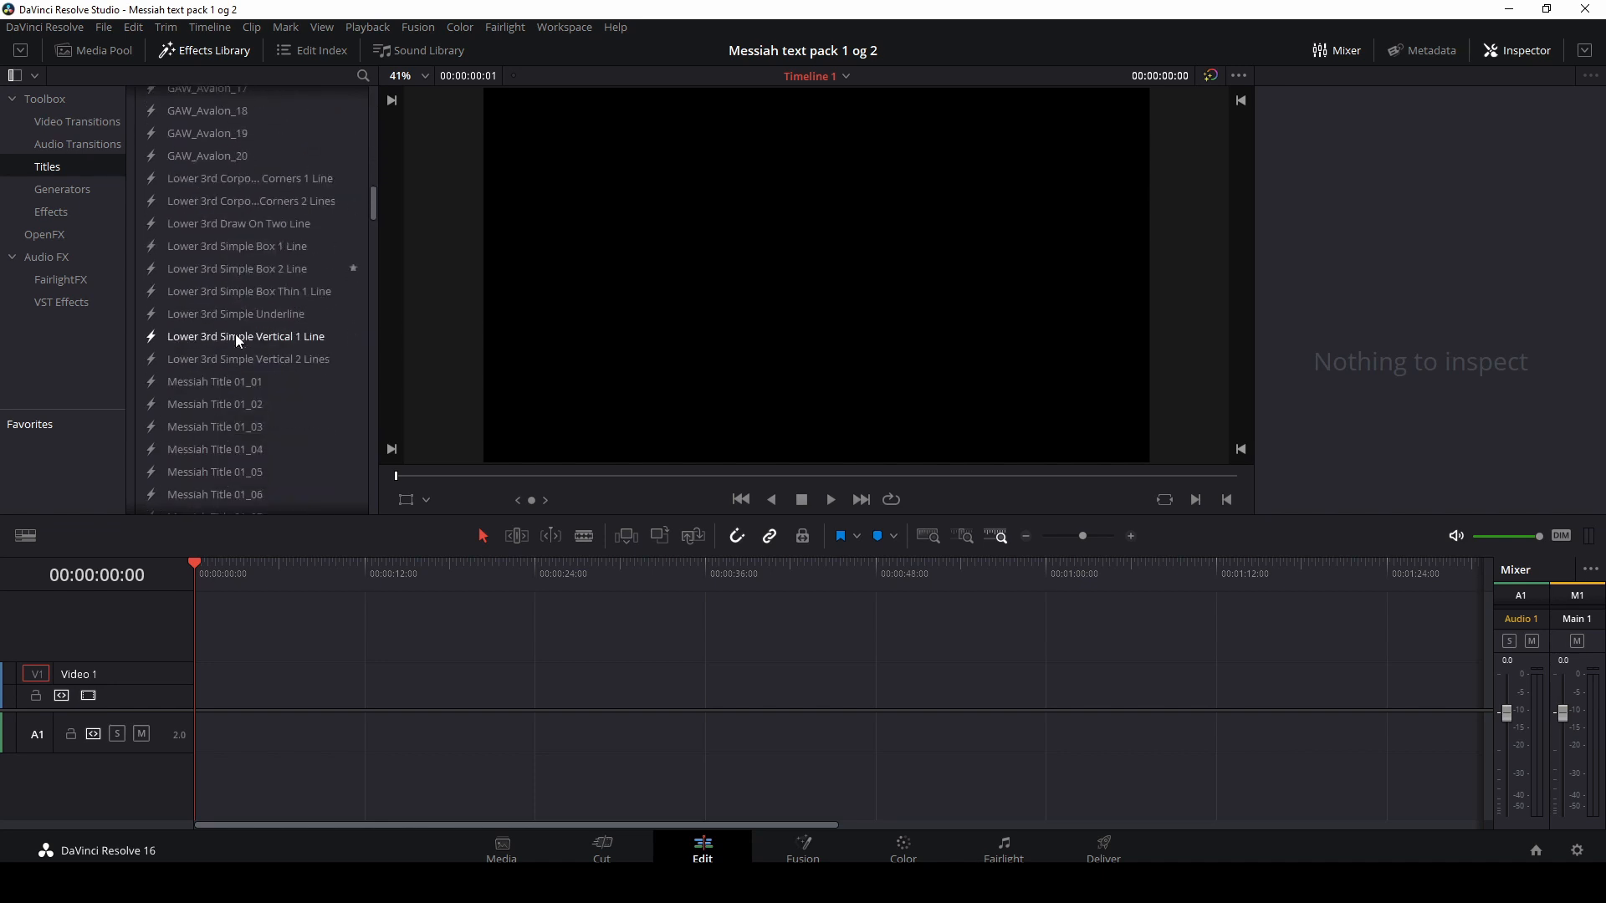
left_click(183, 319)
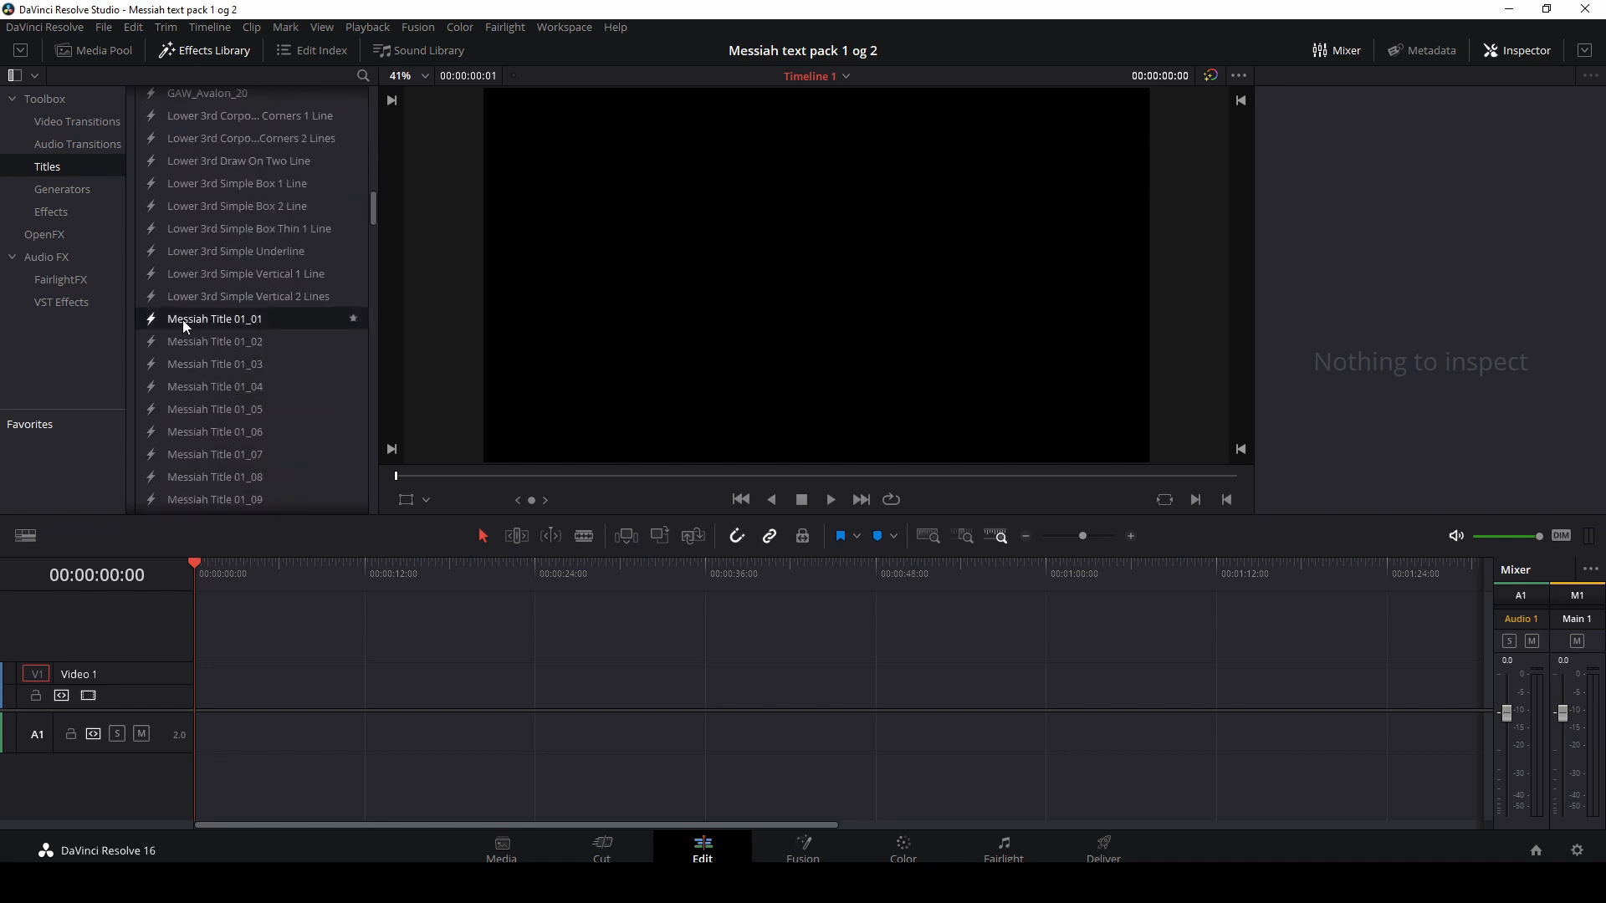
scroll(182, 319, "down", 3)
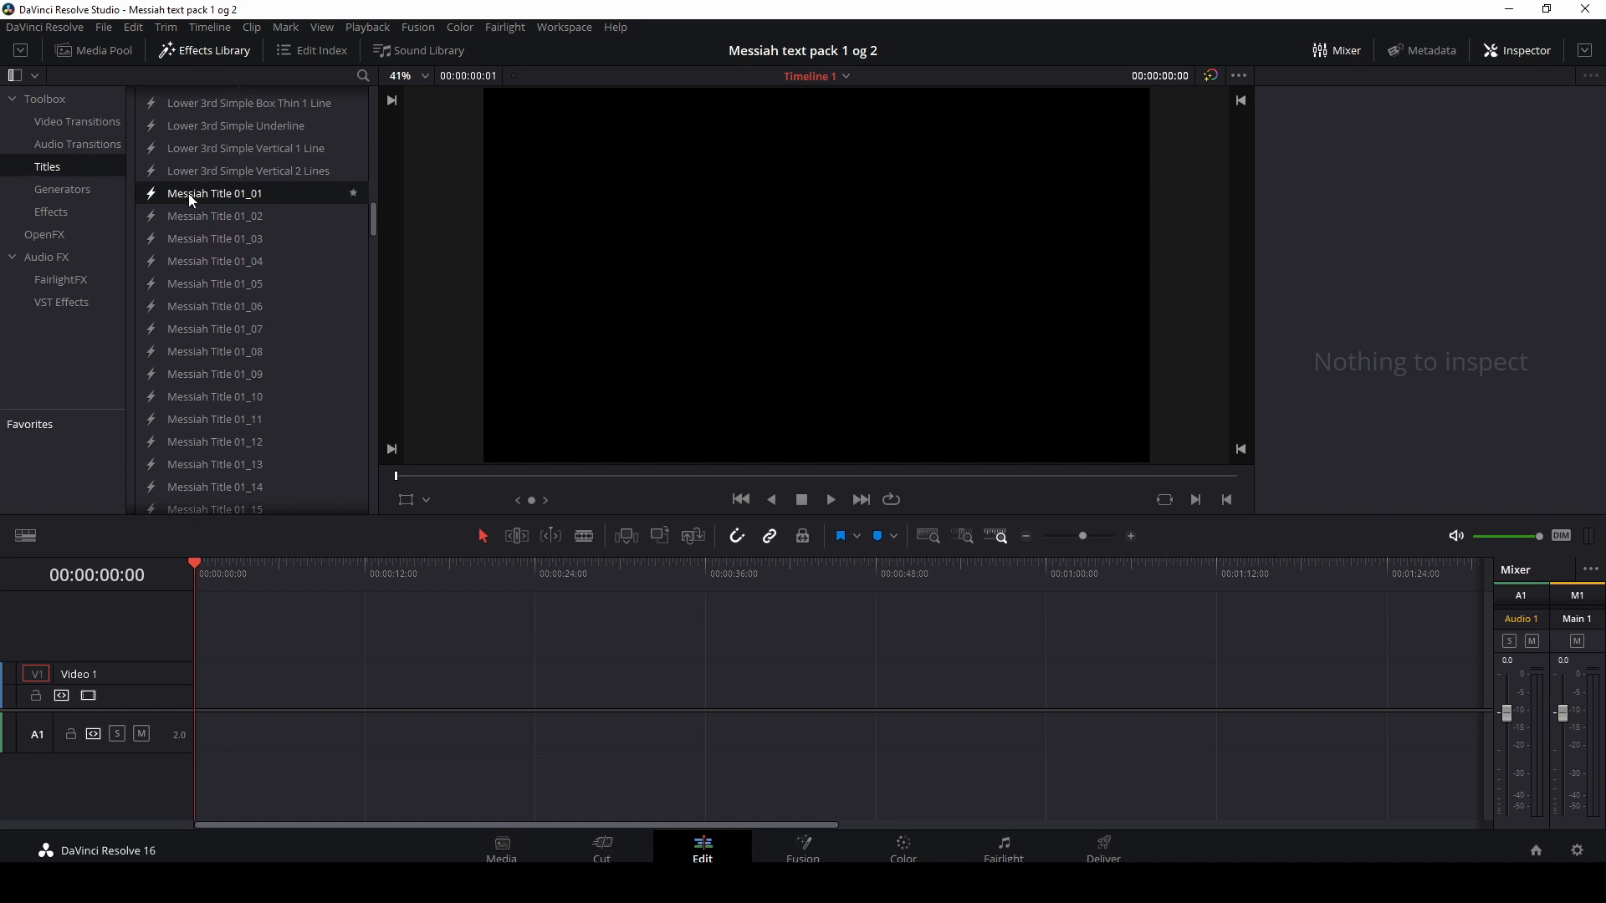
left_click_drag(188, 193, 423, 695)
Step: Play back the title clip from its start to preview its animation
left_click(423, 576)
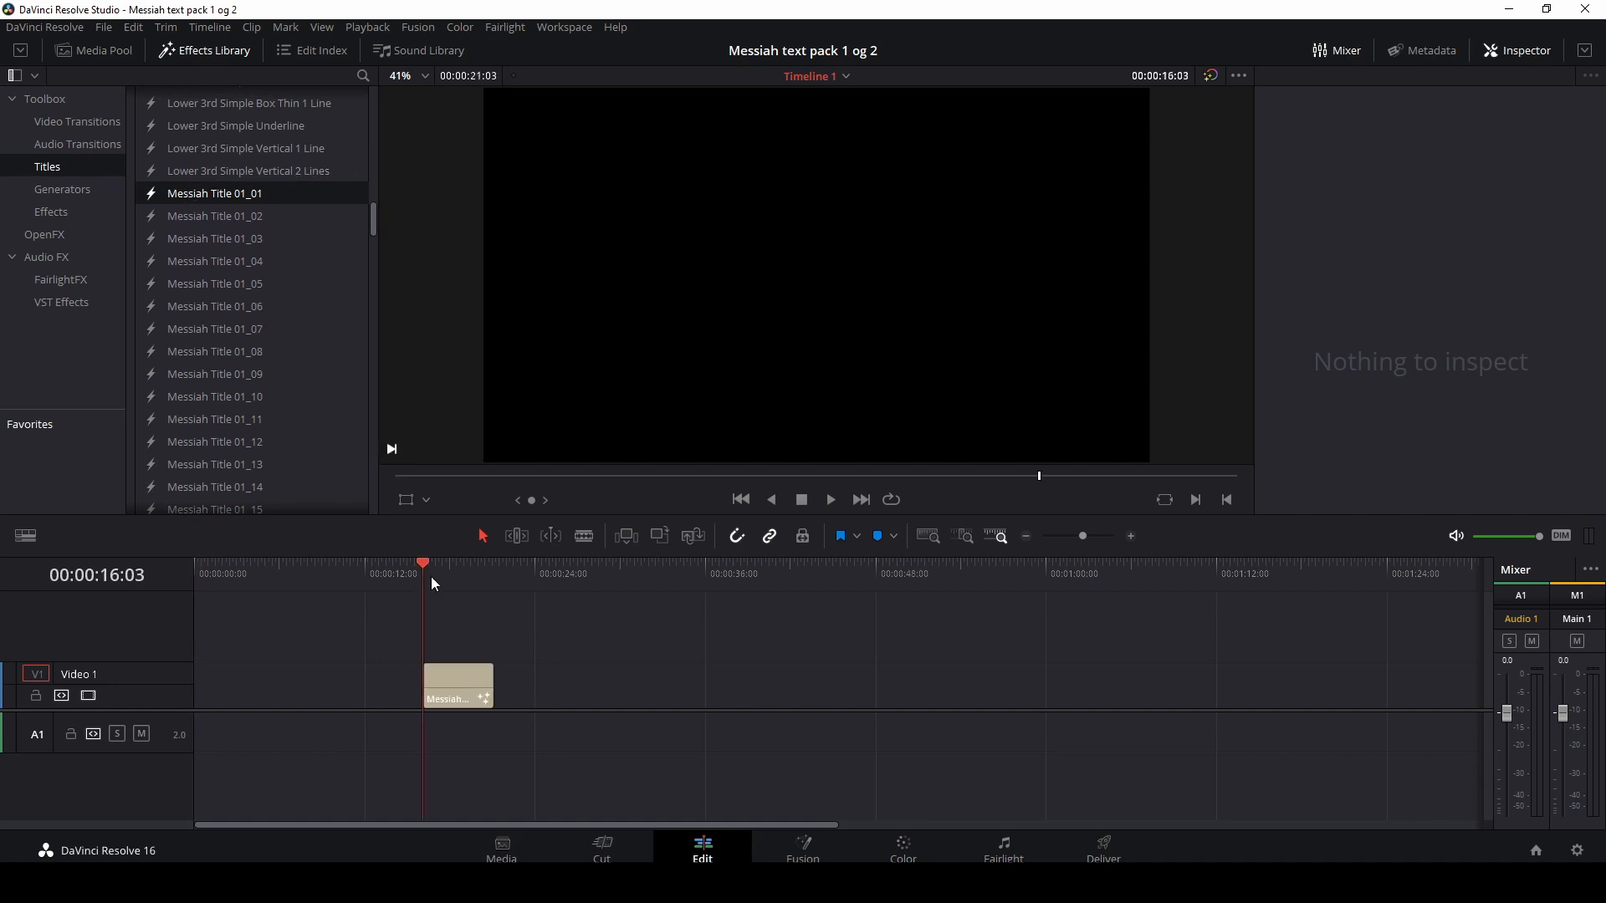
key("space")
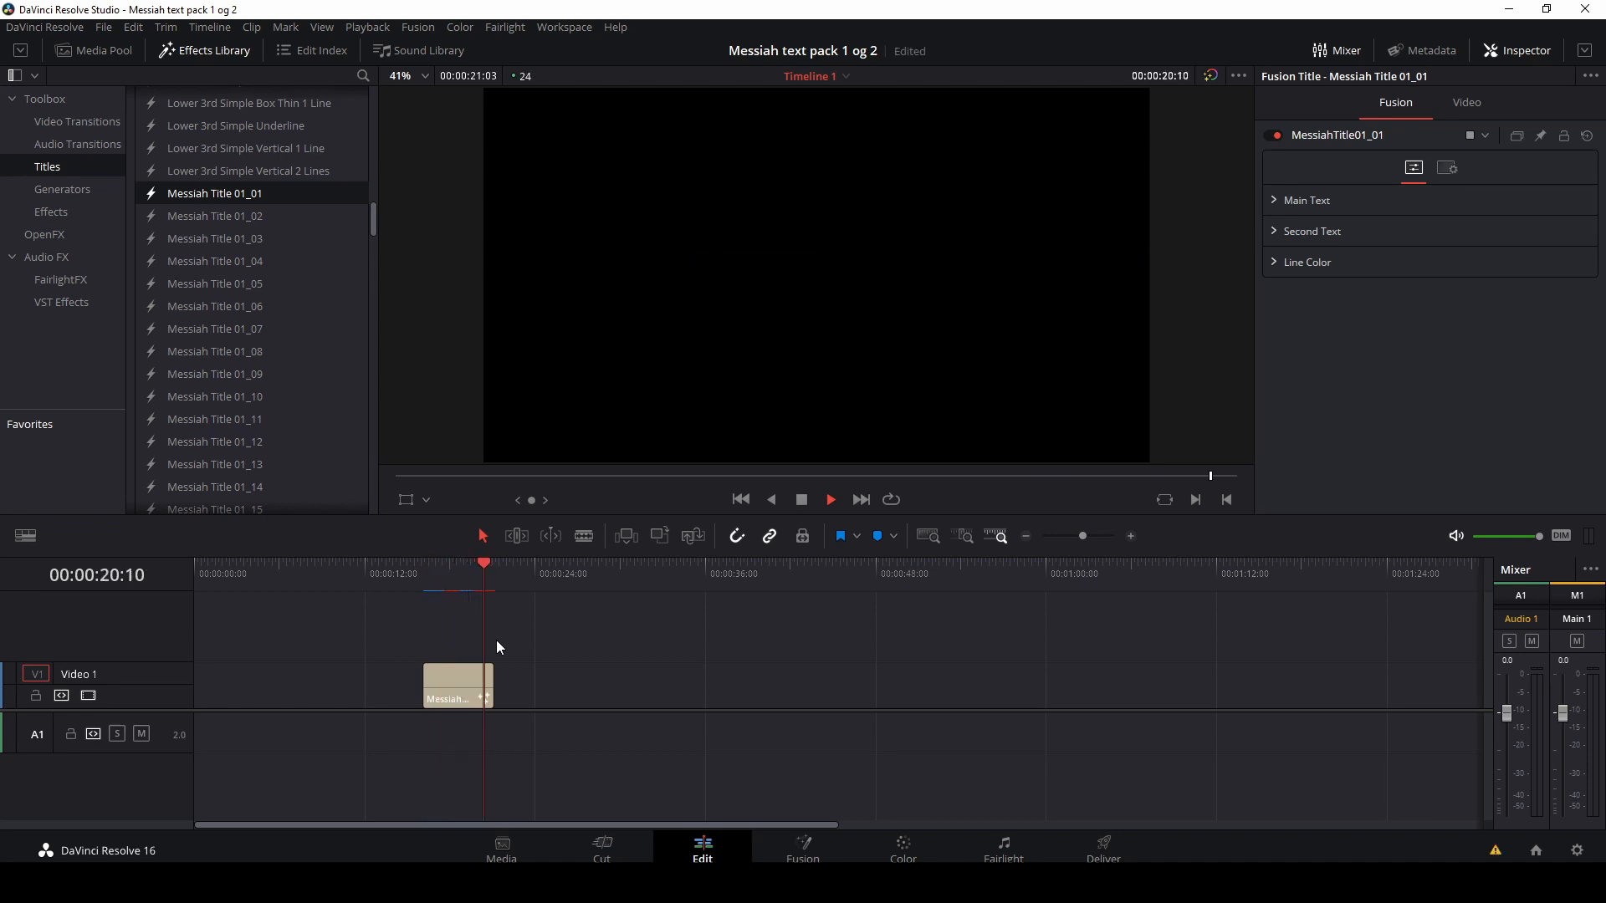
left_click(427, 572)
key("space")
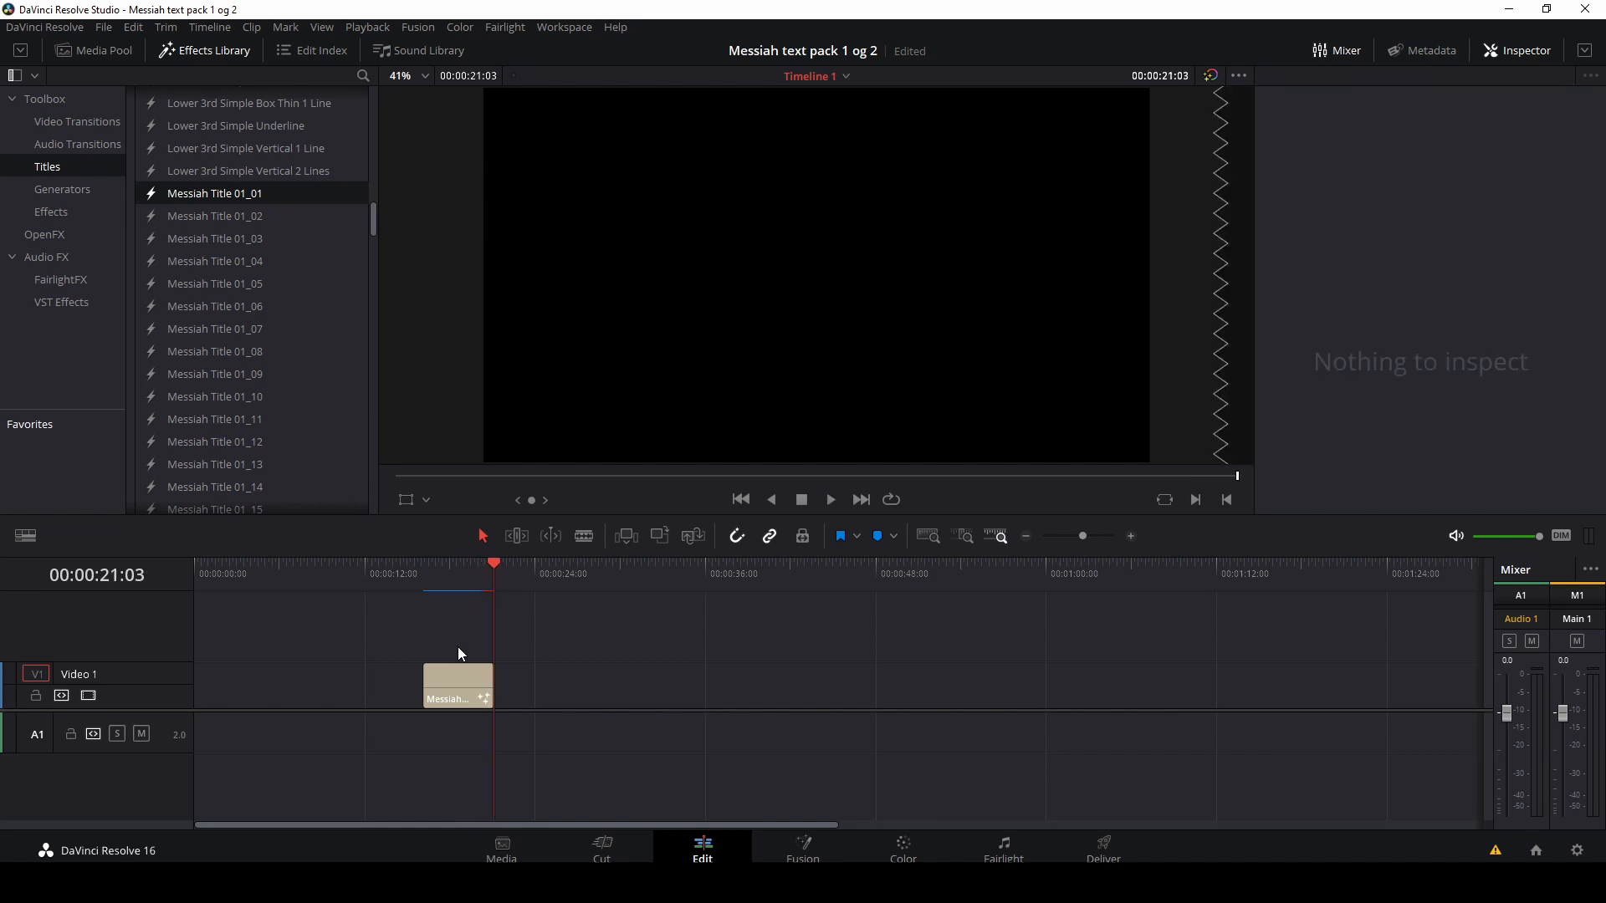
left_click(427, 577)
key("space")
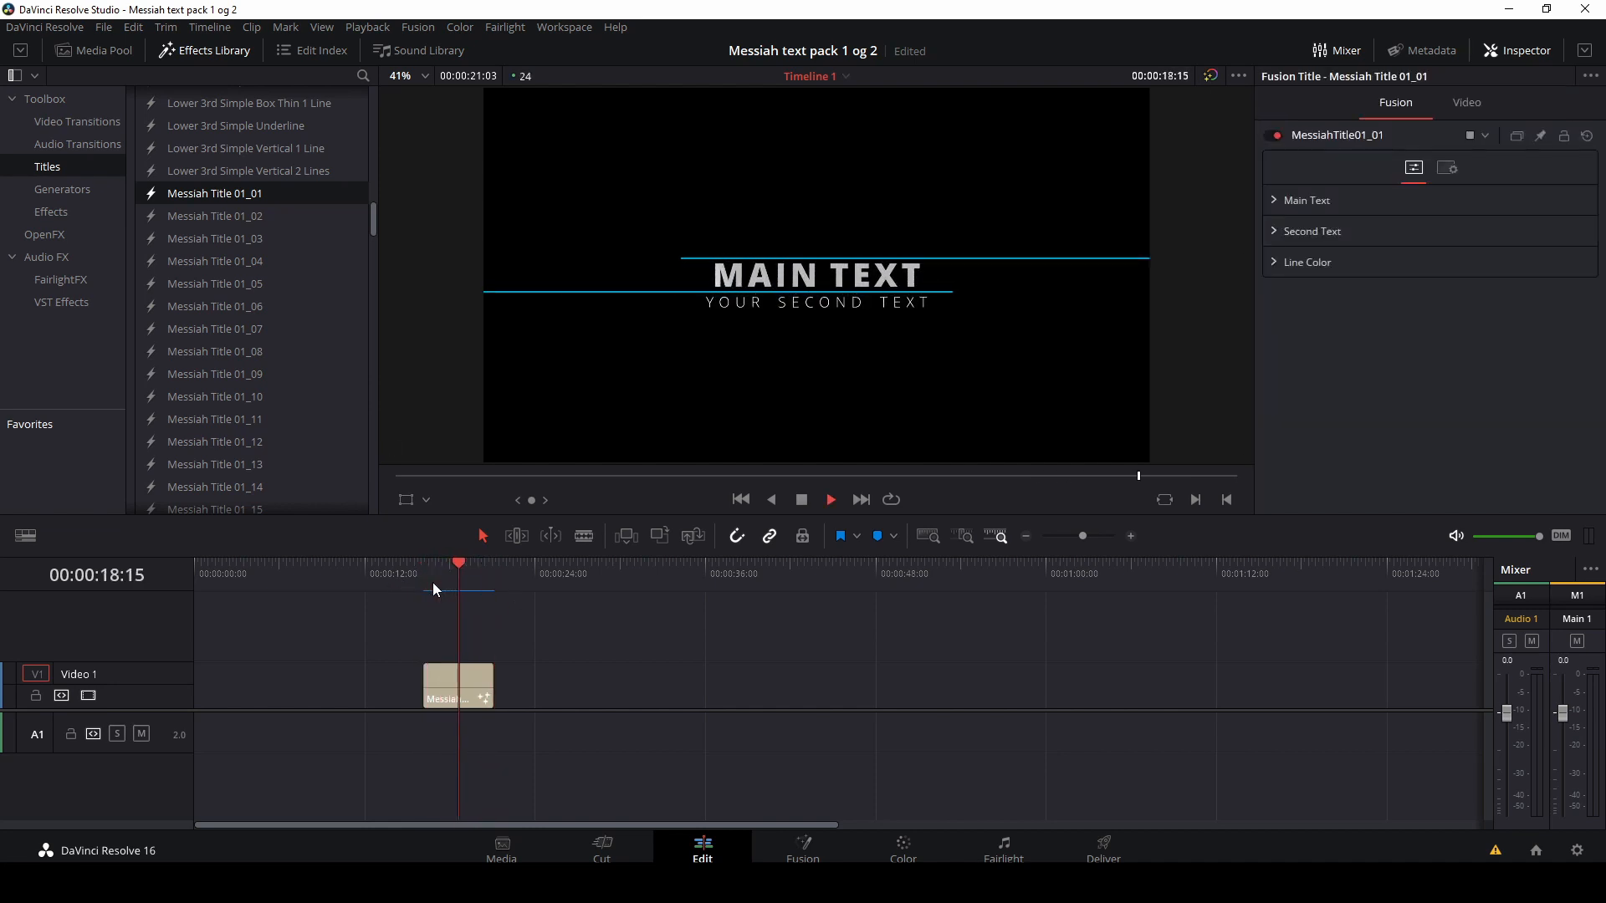
key("space")
left_click_drag(472, 566, 458, 571)
Step: Select the title clip and replace its main text with FILMMAKER
left_click(482, 693)
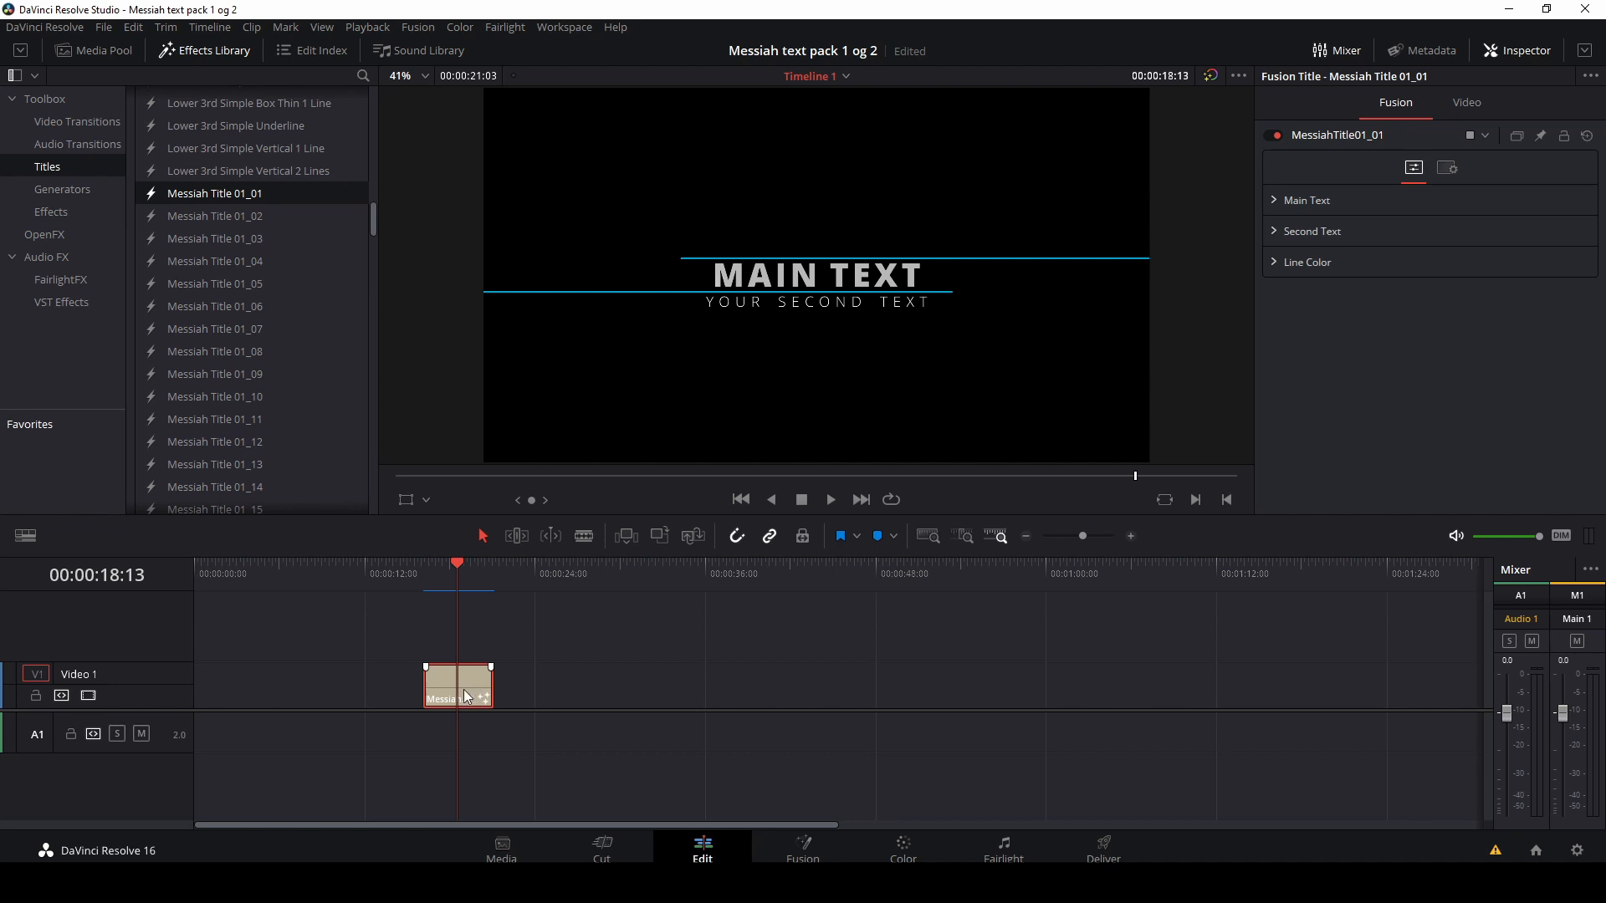
left_click(1272, 200)
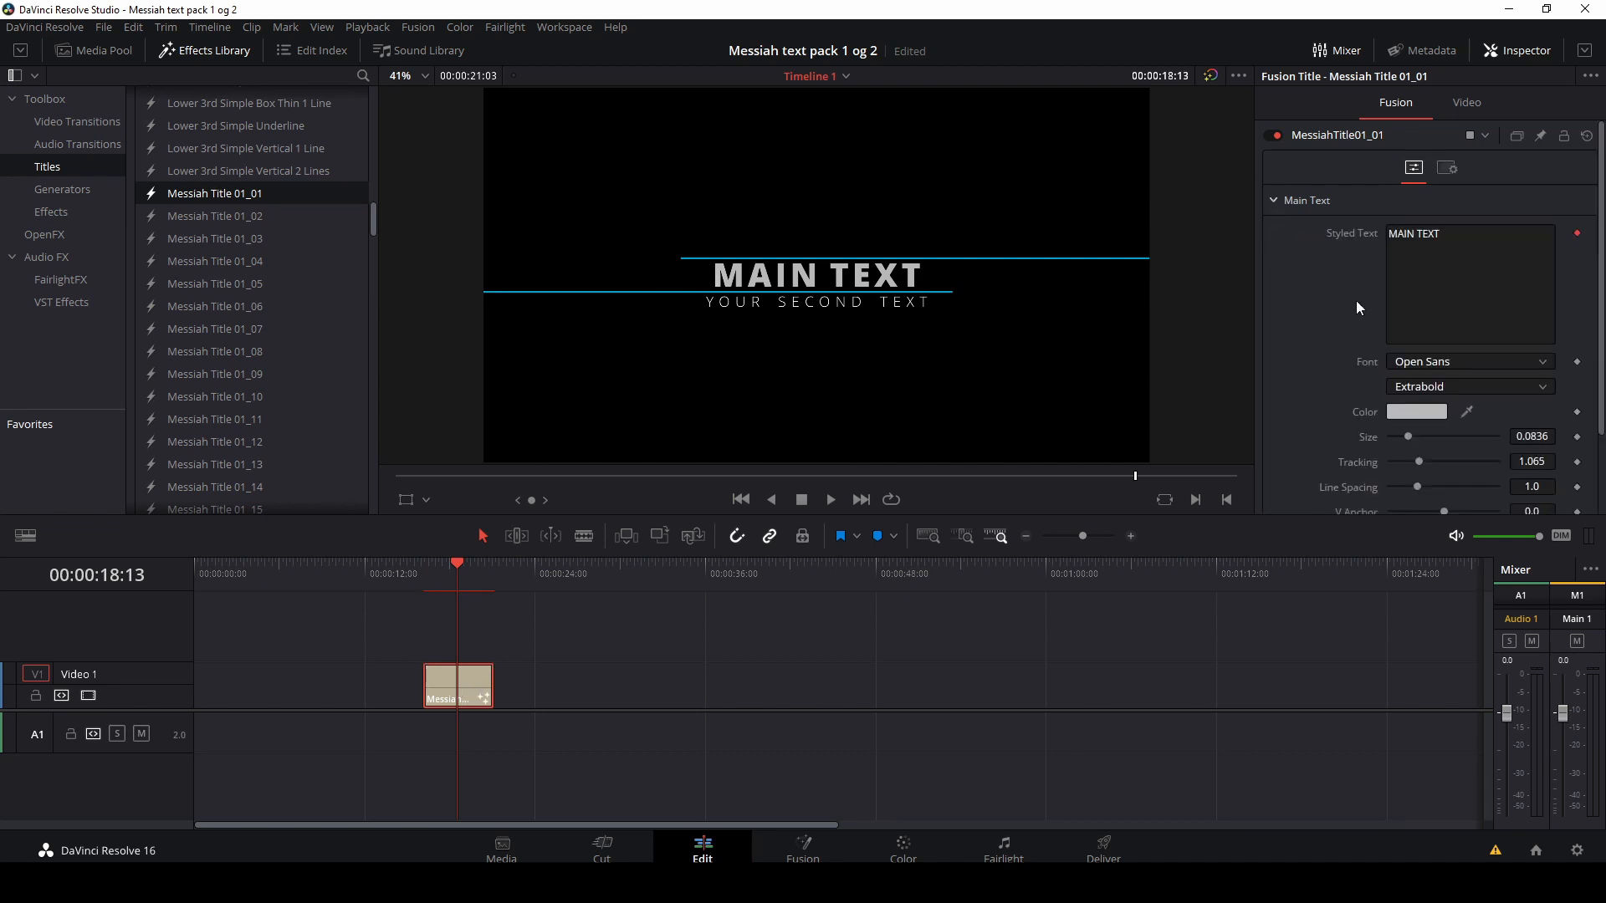
left_click(1451, 237)
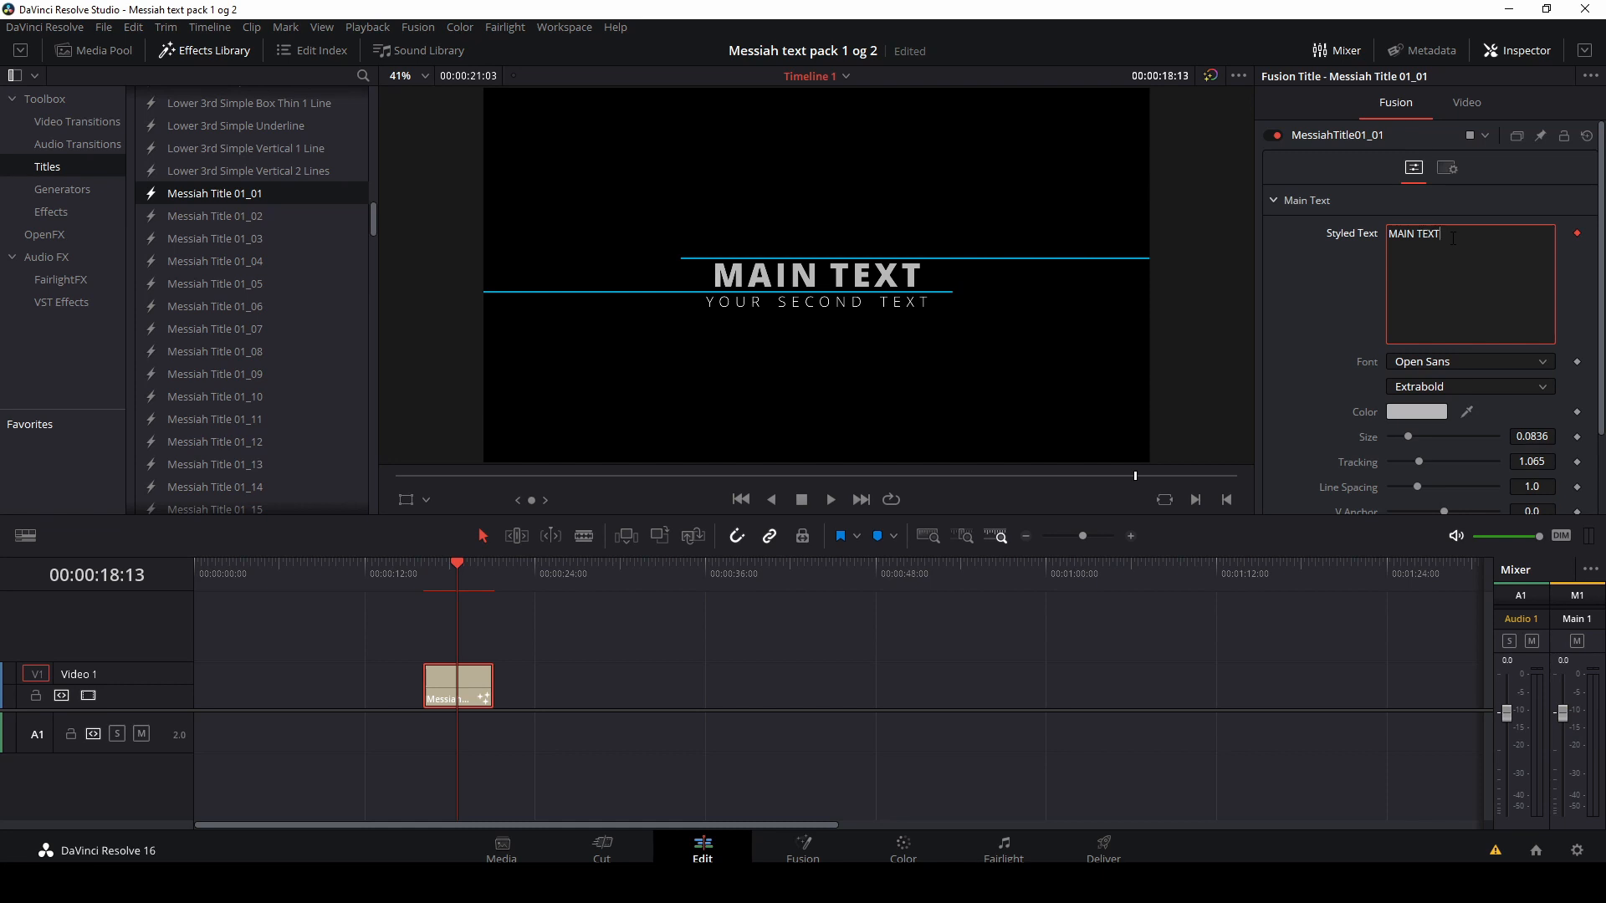
key("BackSpace")
key("BackSpace")
key("BackSpace")
key("BackSpace")
key("BackSpace")
key("BackSpace")
key("BackSpace")
key("BackSpace")
key("BackSpace")
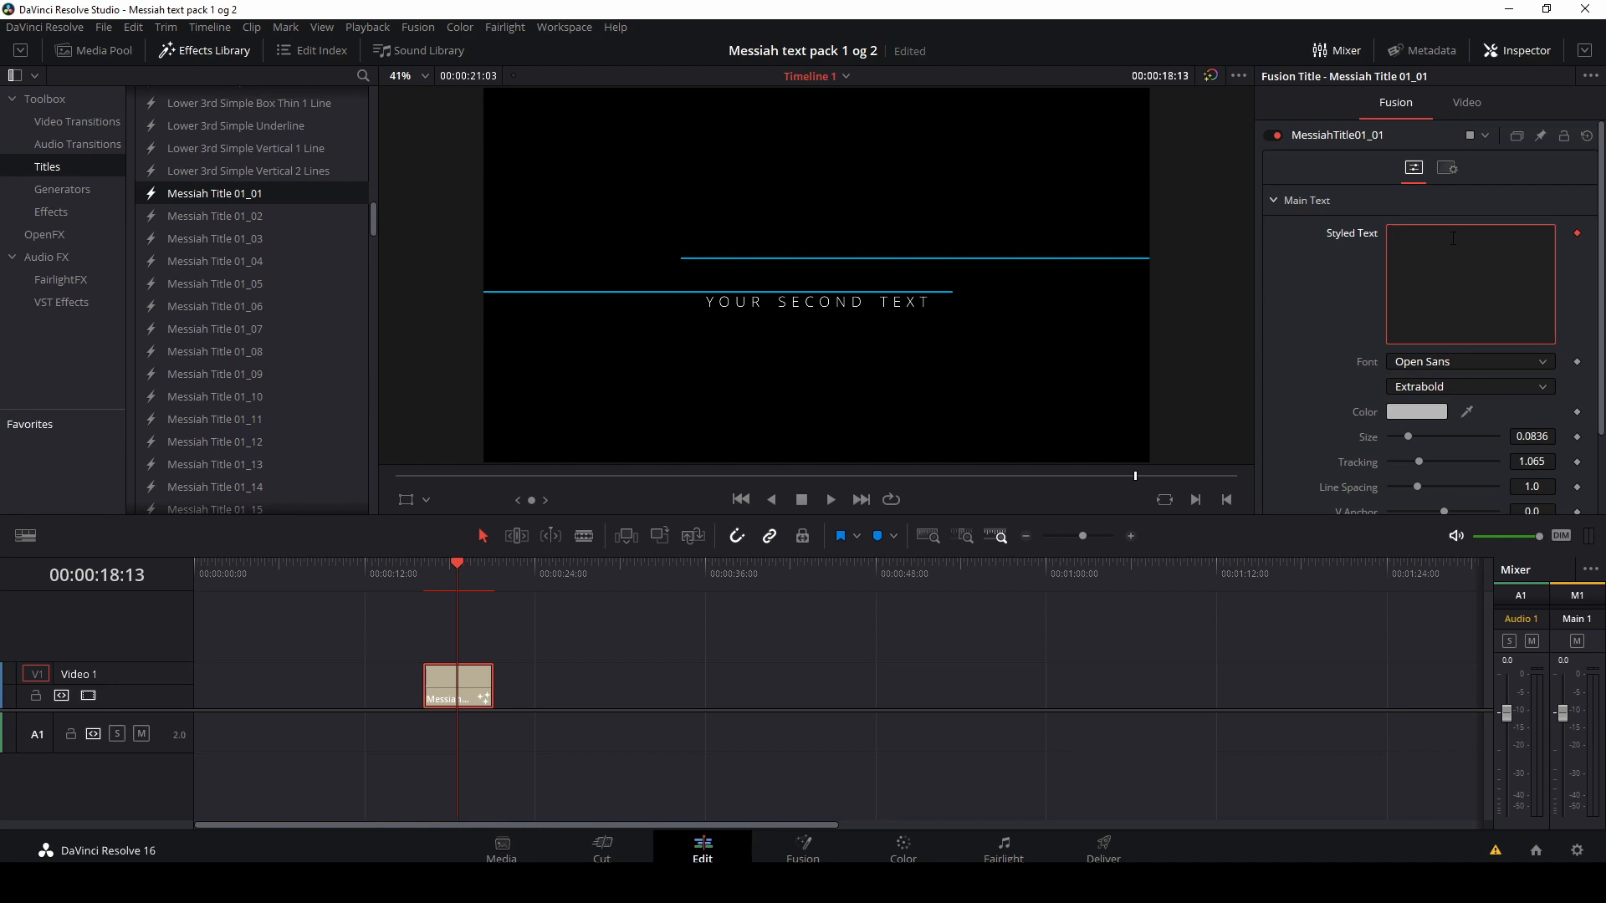
type("FILMMA")
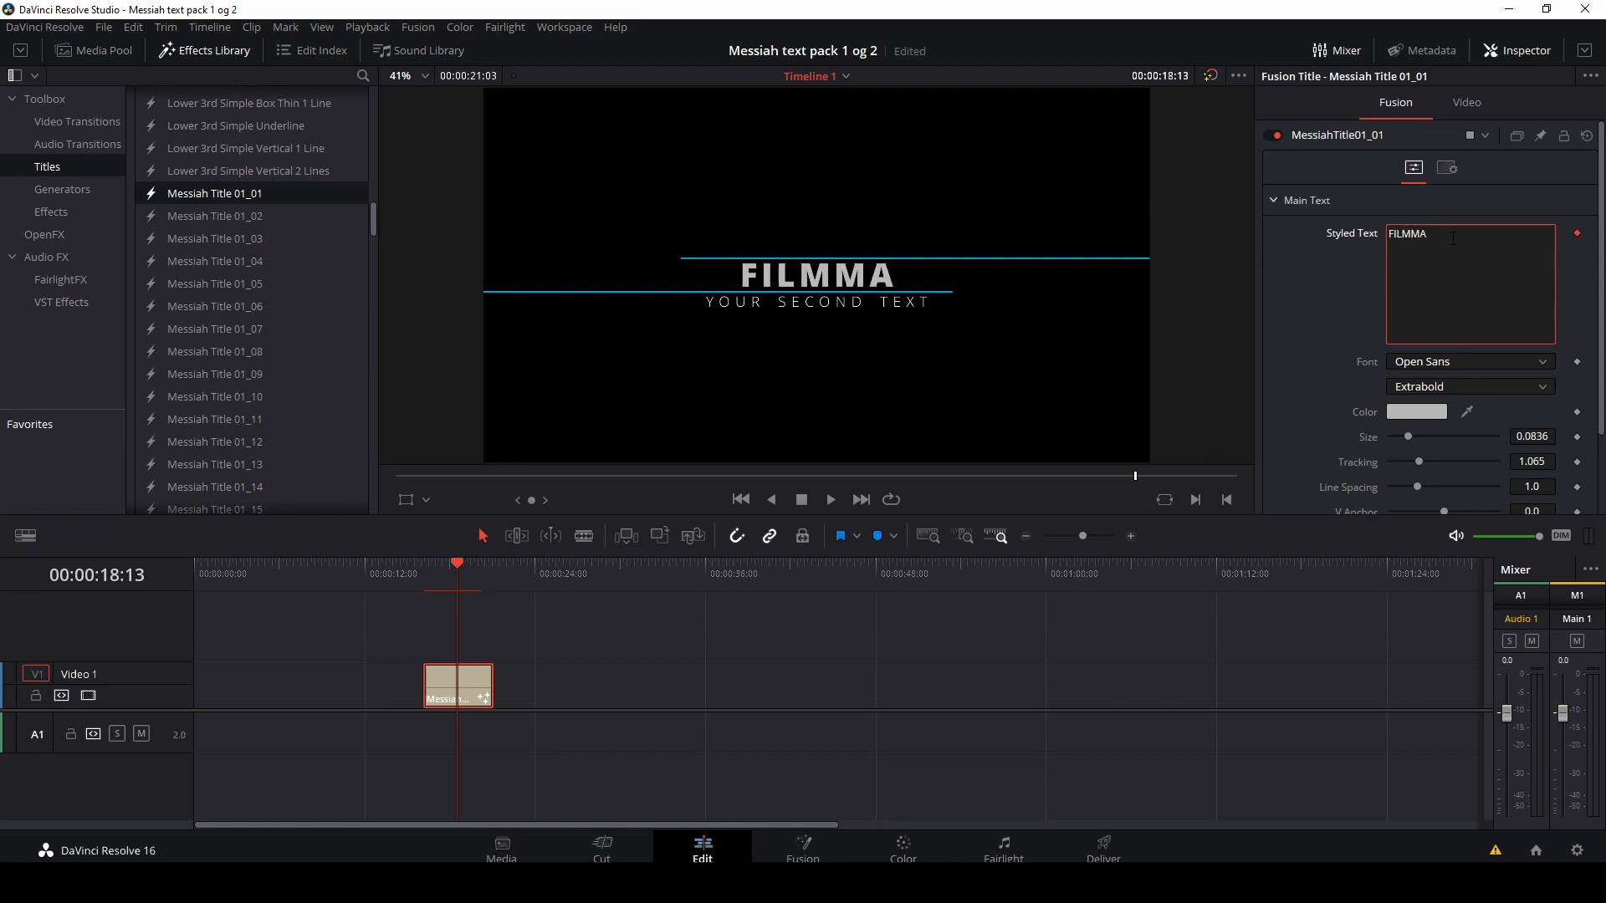
type("KER")
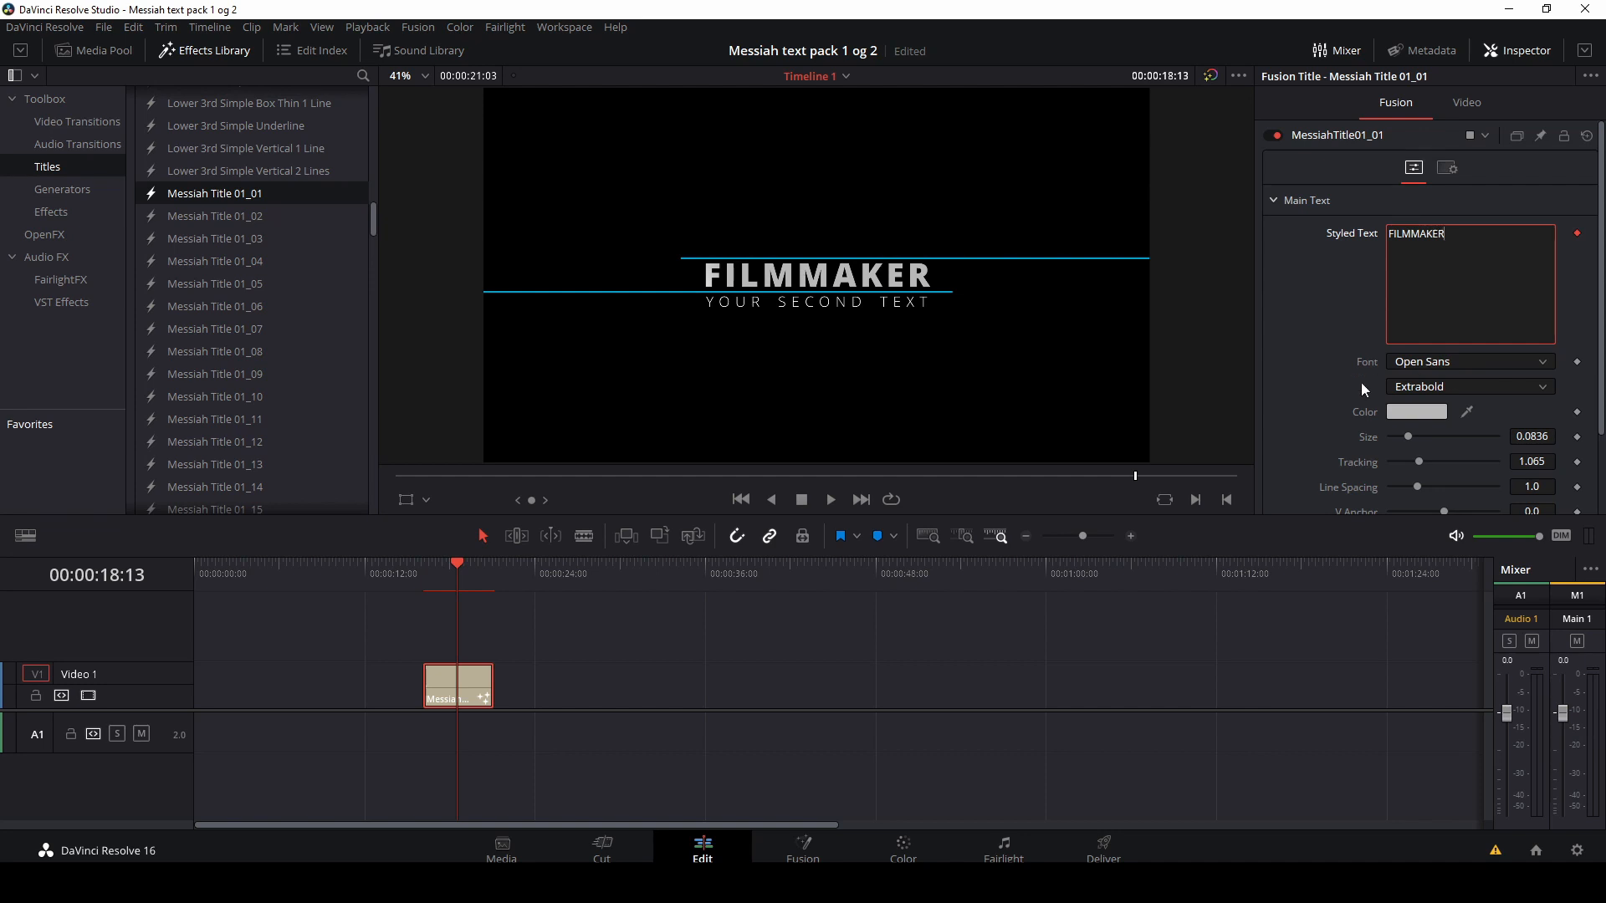
Step: Set the main text font to Aachen and its size to 0.0737
left_click(1537, 362)
scroll(1493, 387, "up", 5)
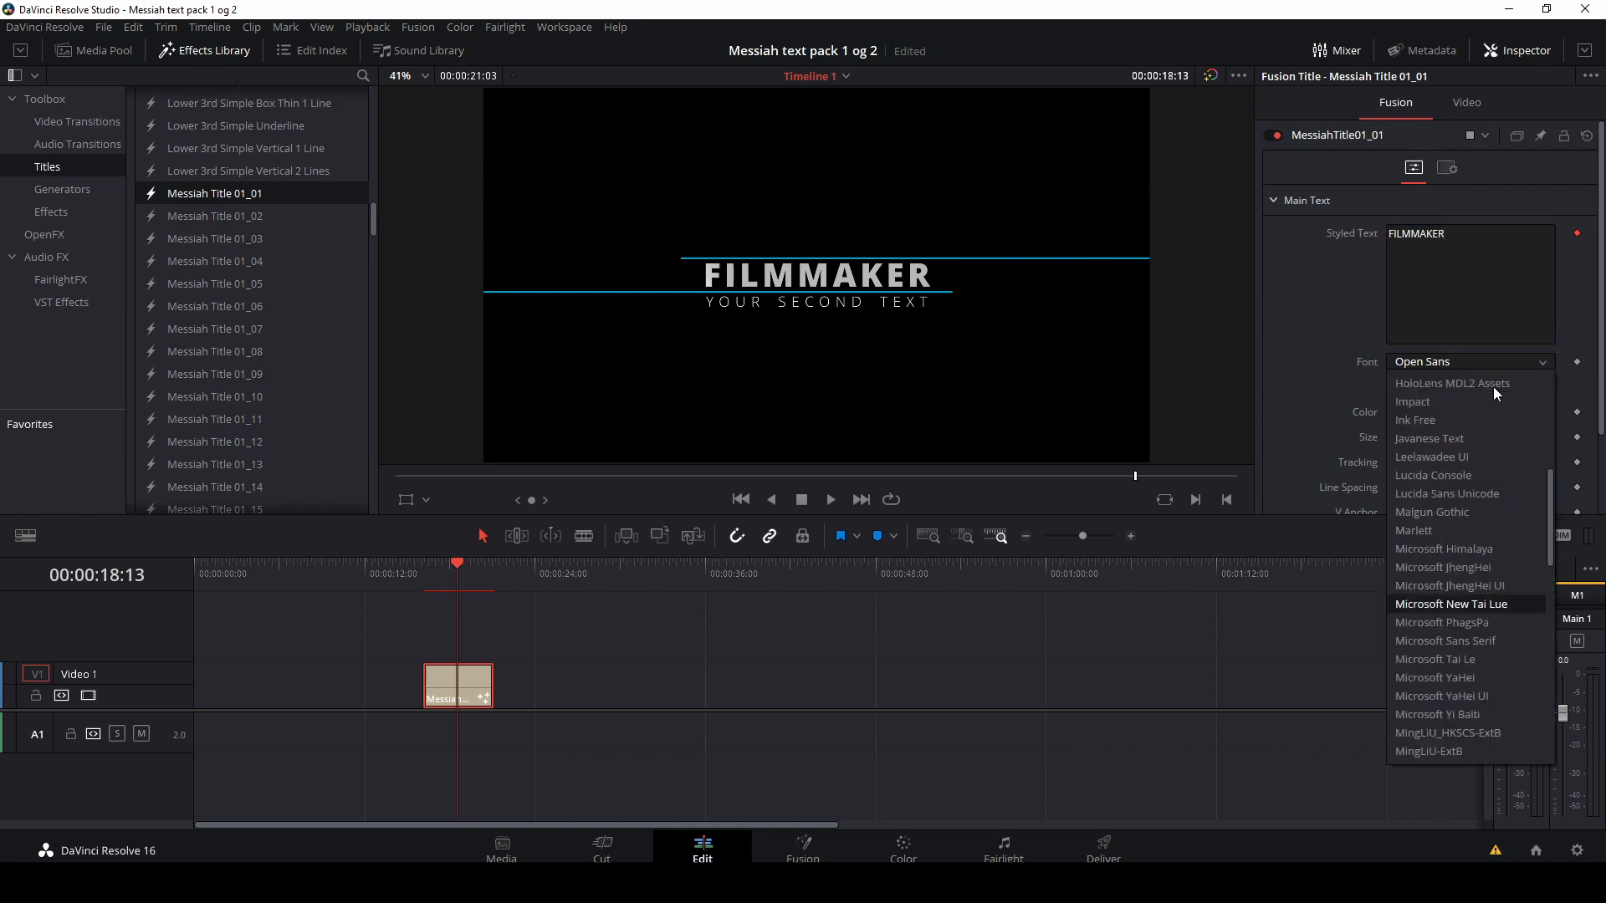
scroll(1493, 387, "up", 3)
left_click(1484, 383)
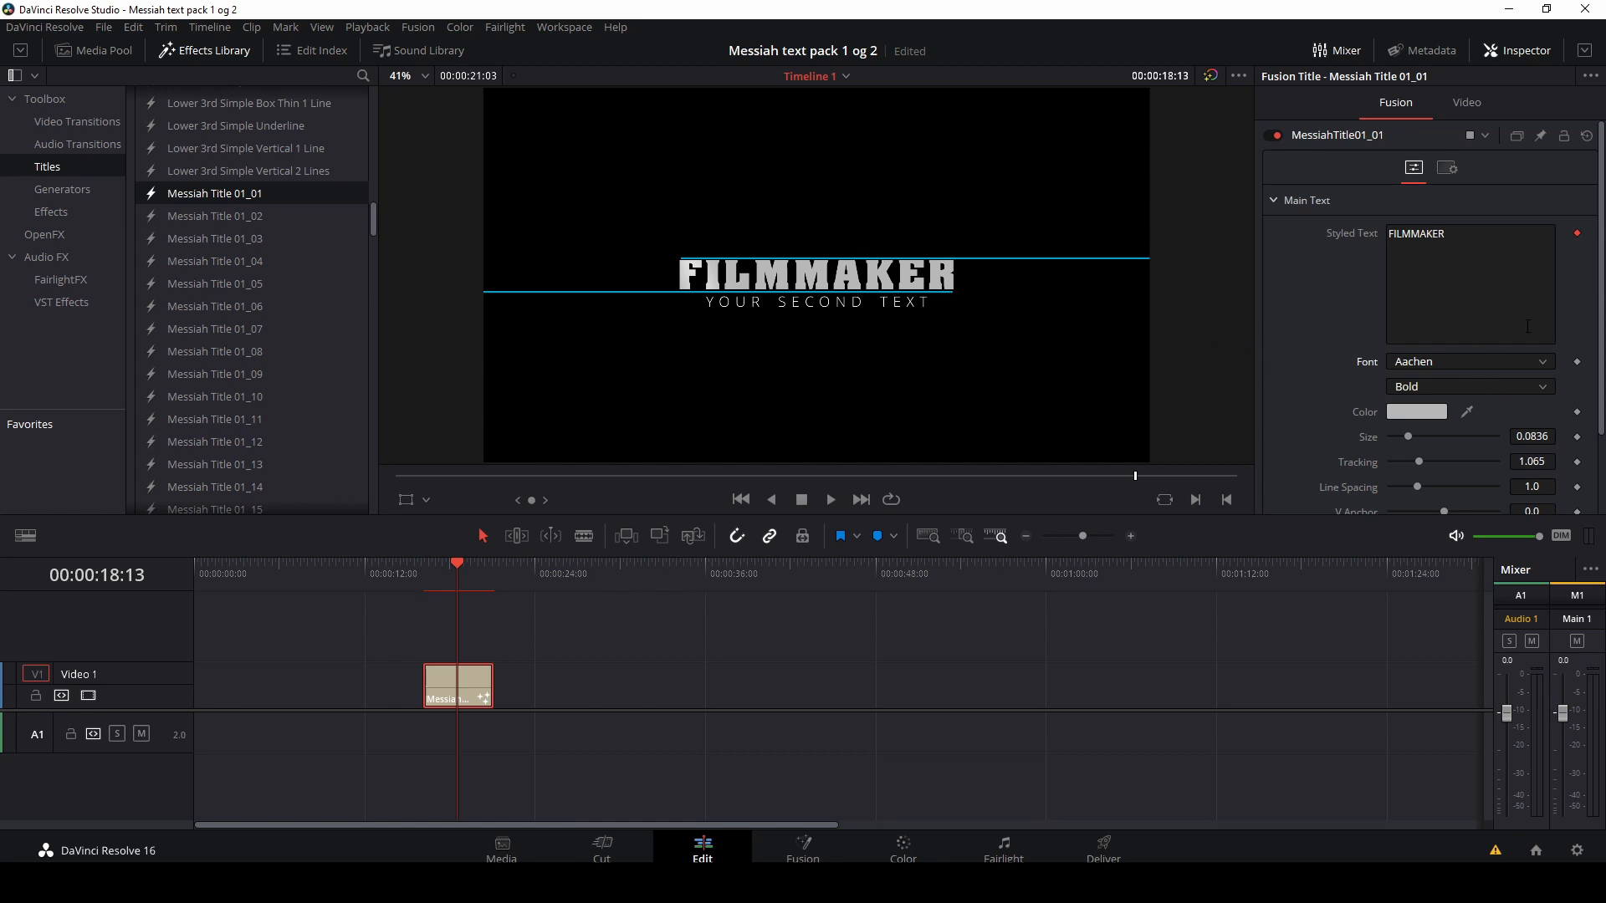
left_click_drag(1534, 436, 1451, 436)
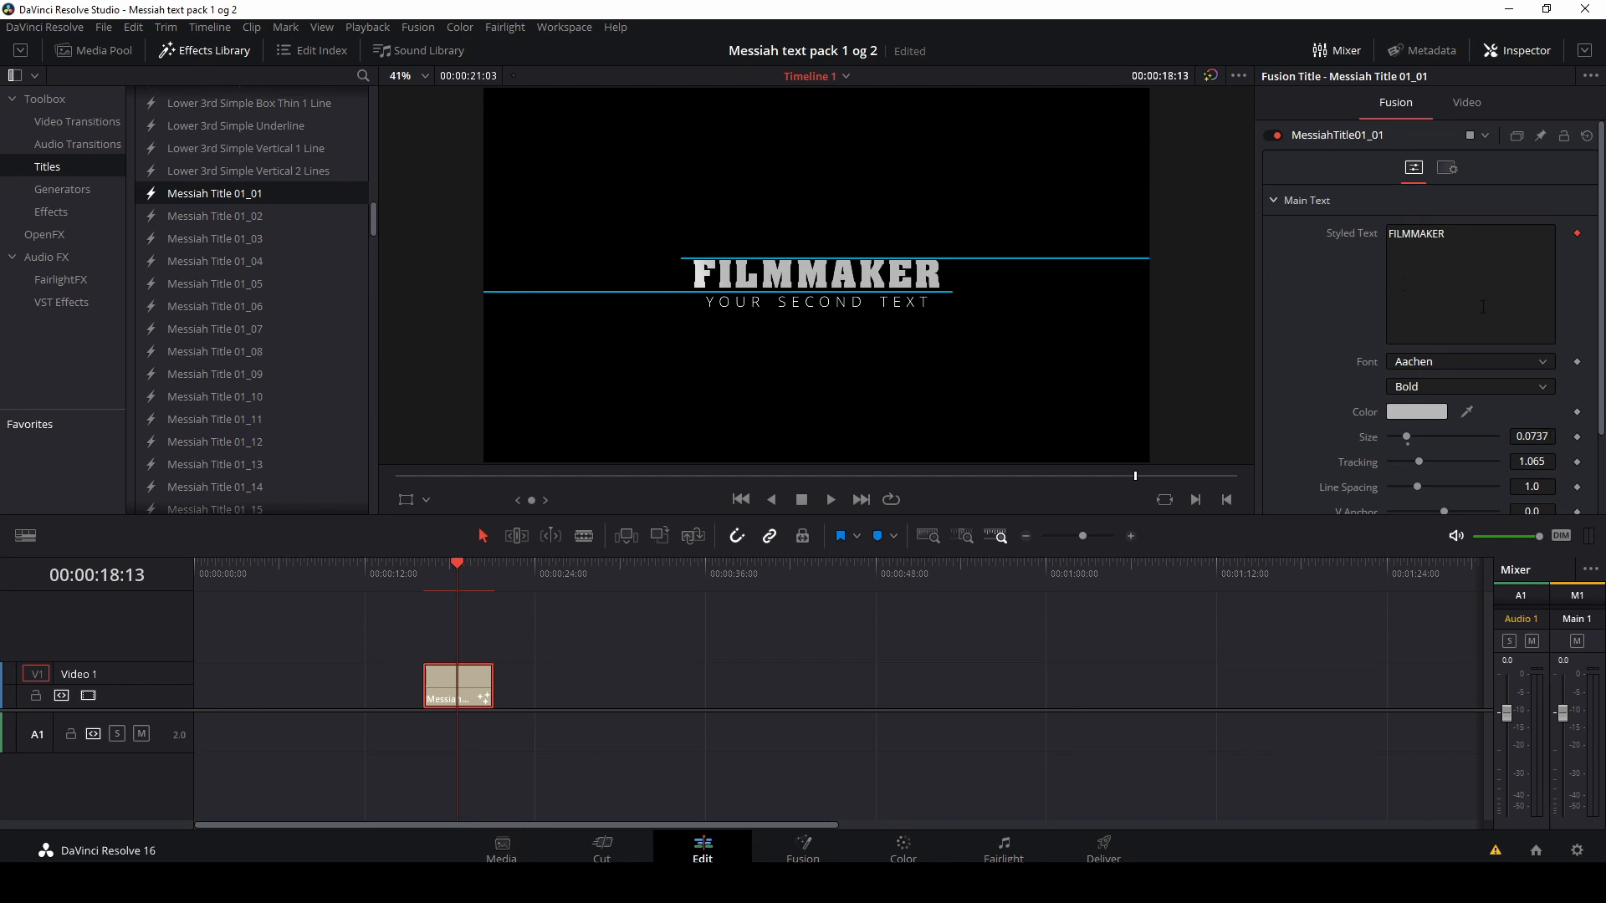
Step: Change the main text colour to the light yellow #ffff7f
scroll(1481, 310, "down", 2)
left_click(1427, 315)
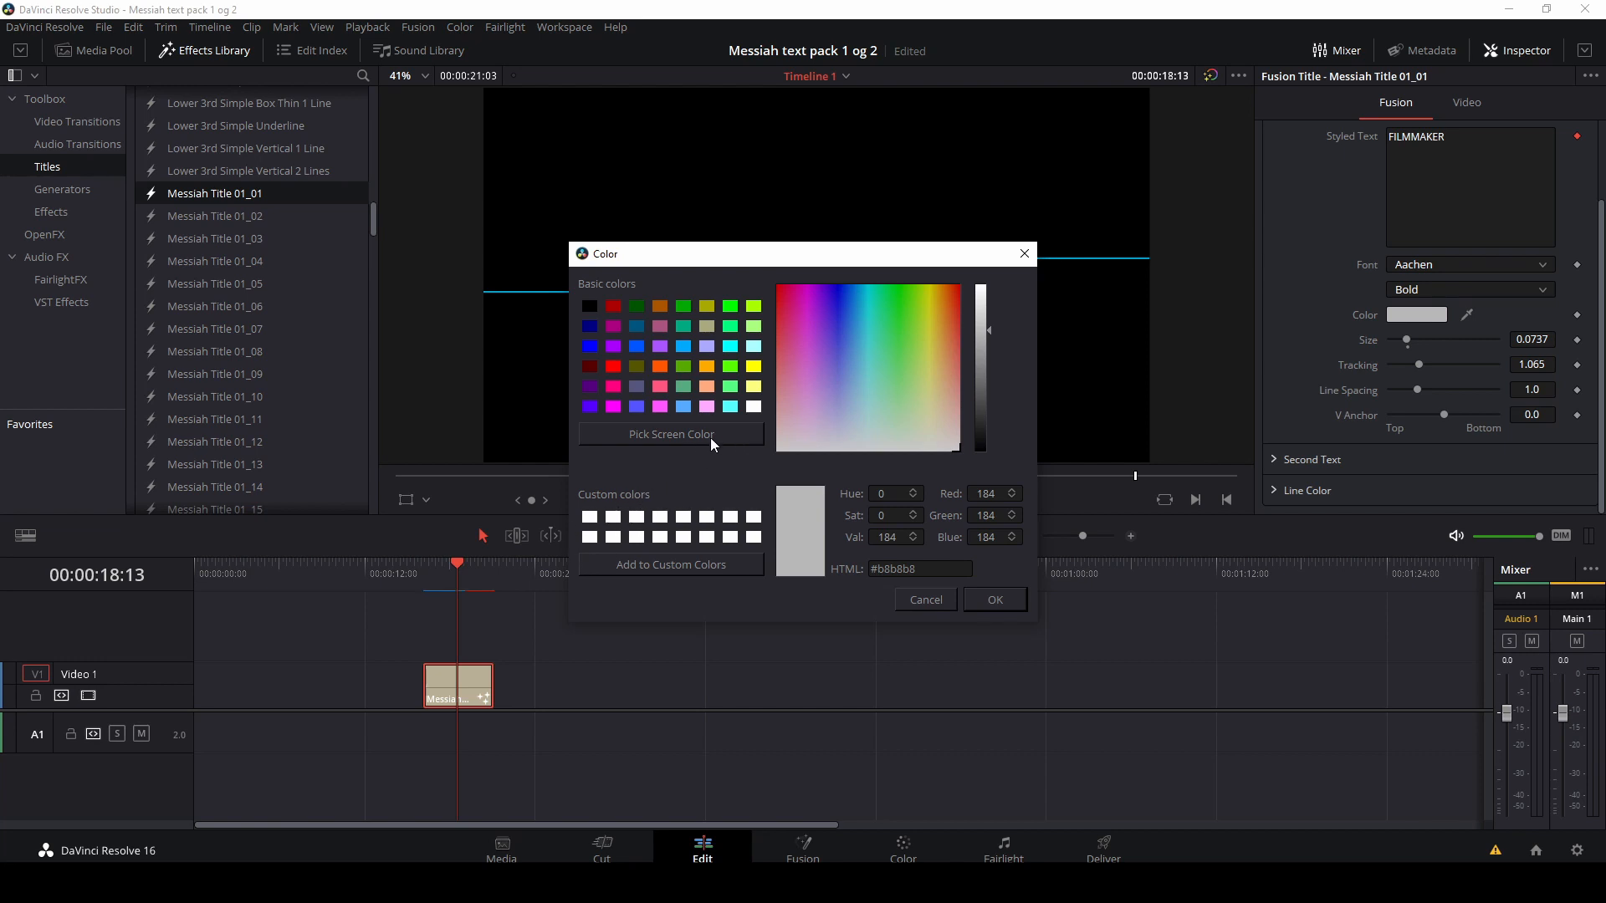
left_click(753, 387)
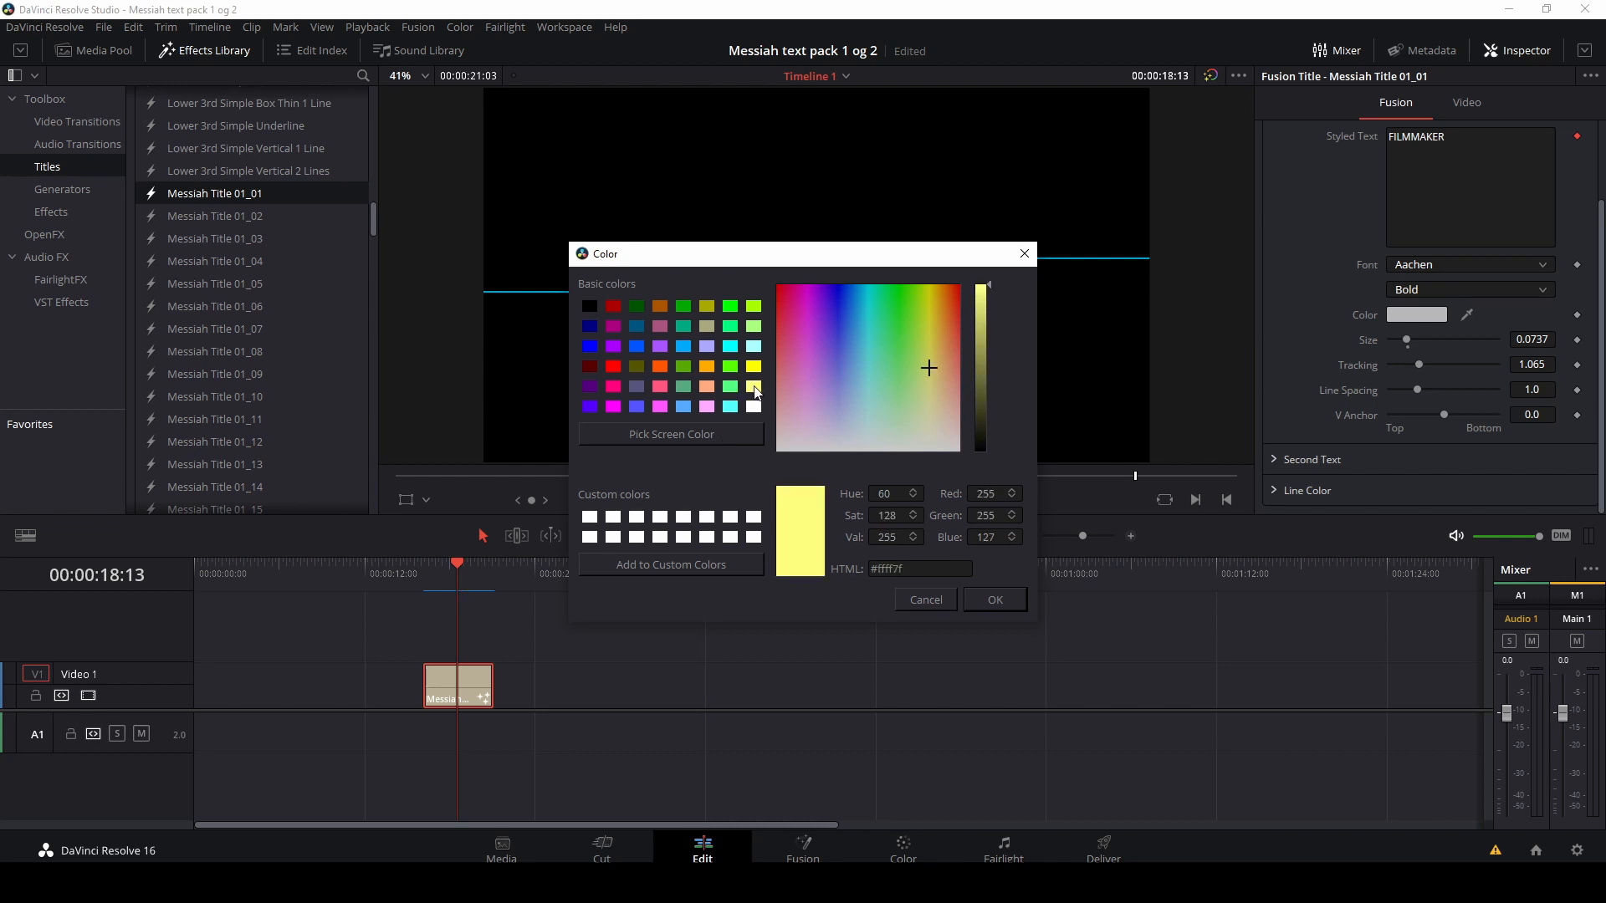
left_click(984, 600)
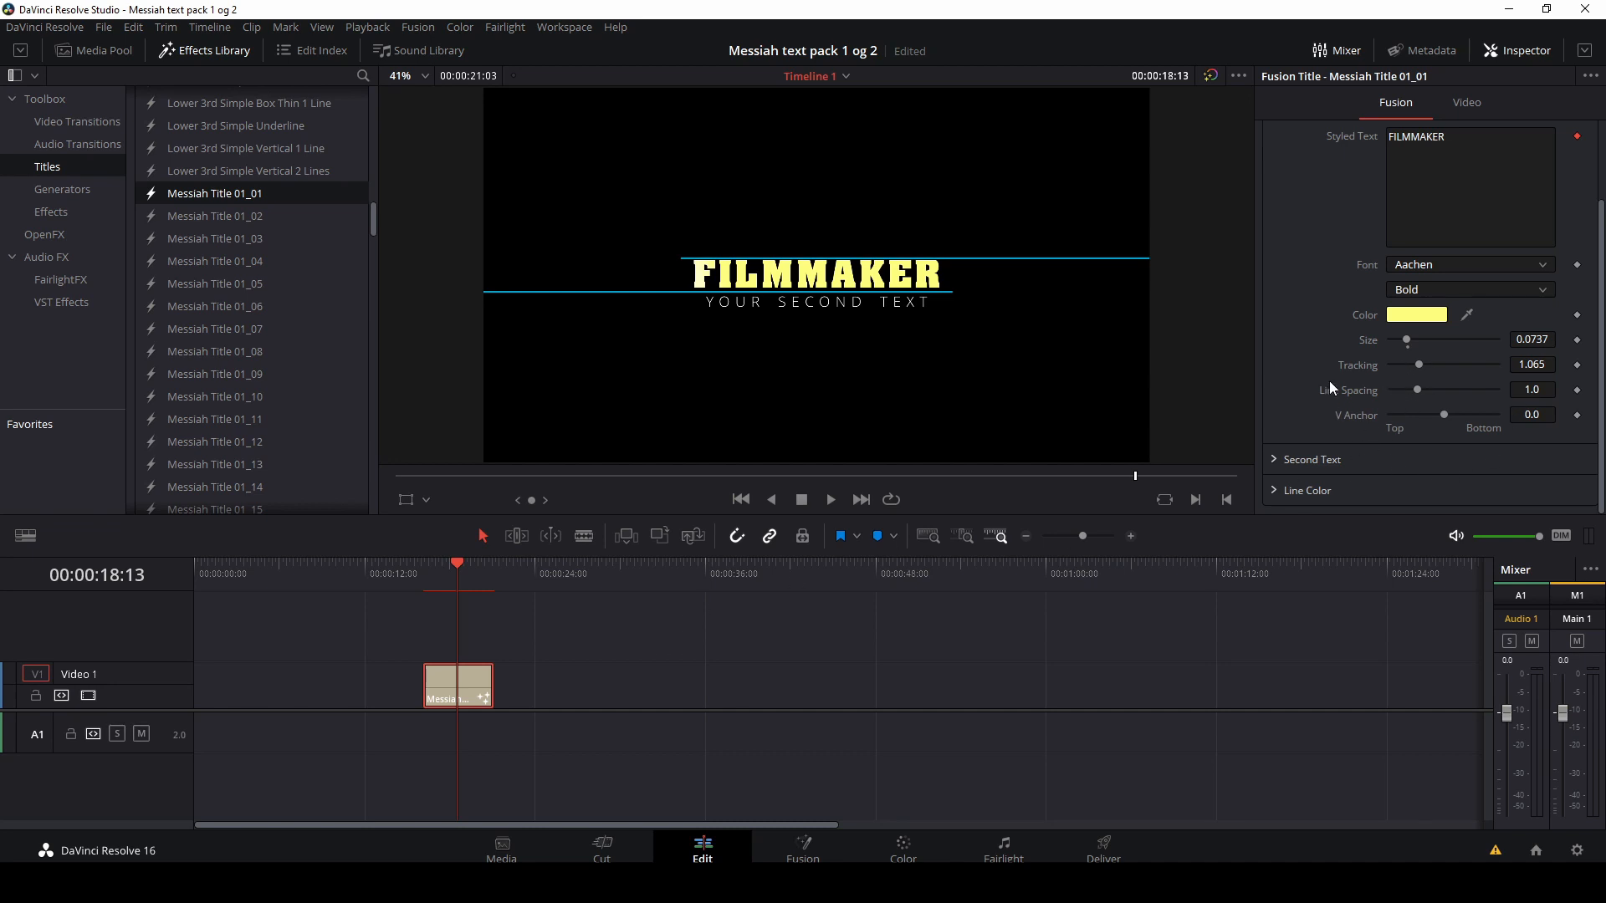
Step: Open the second text settings and replace the second line's text with MAKES FILM
left_click(1274, 459)
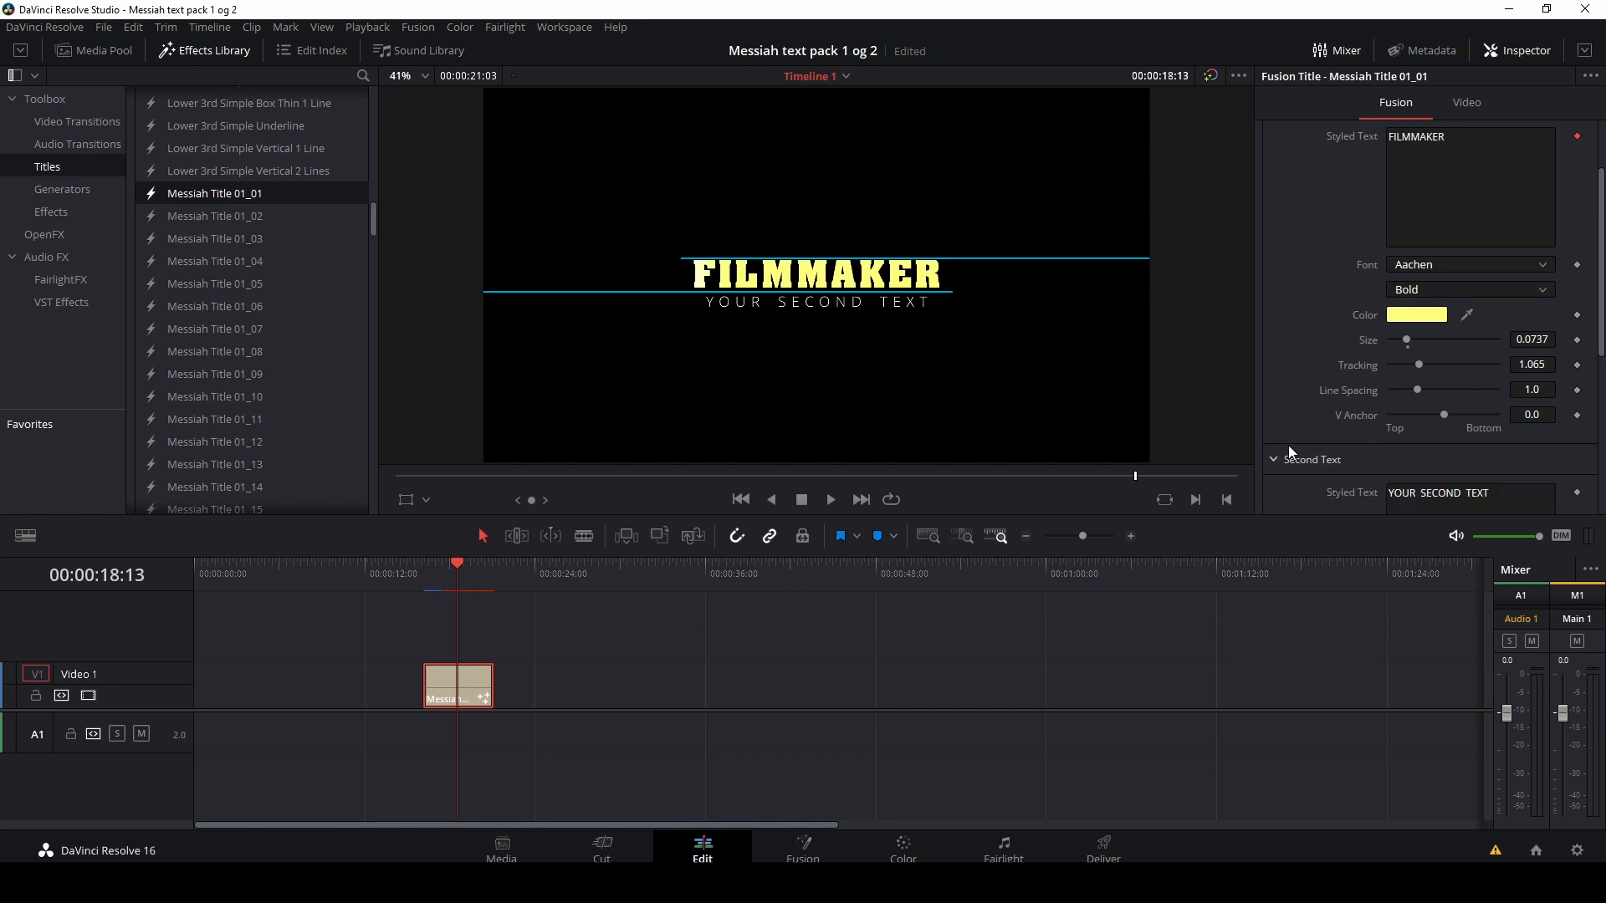
scroll(1293, 438, "down", 3)
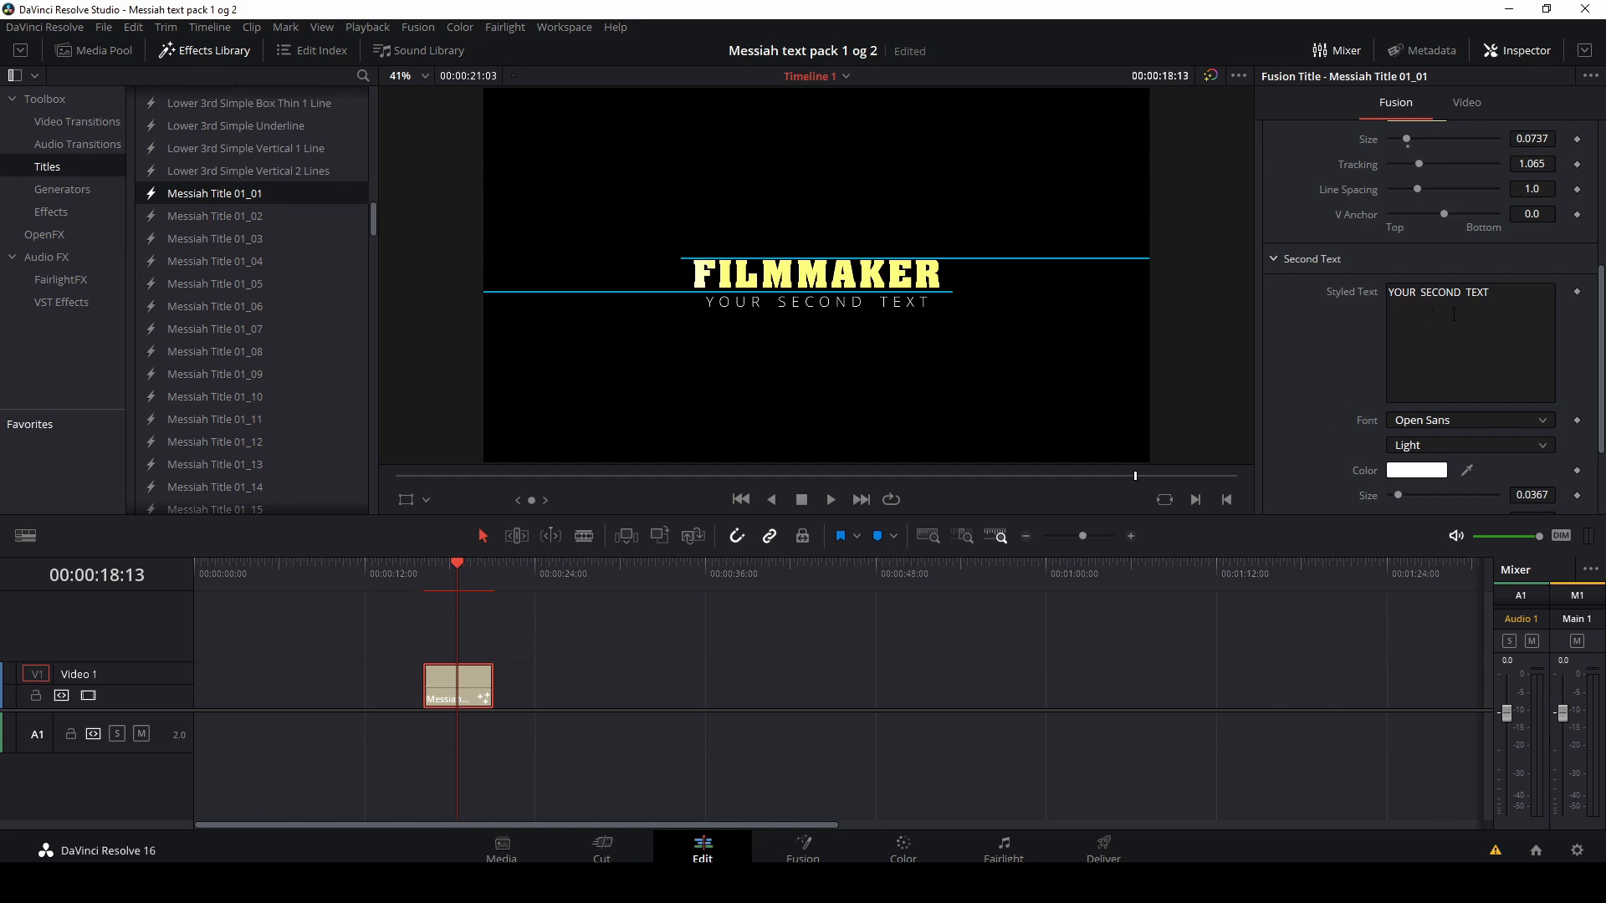
left_click(1496, 295)
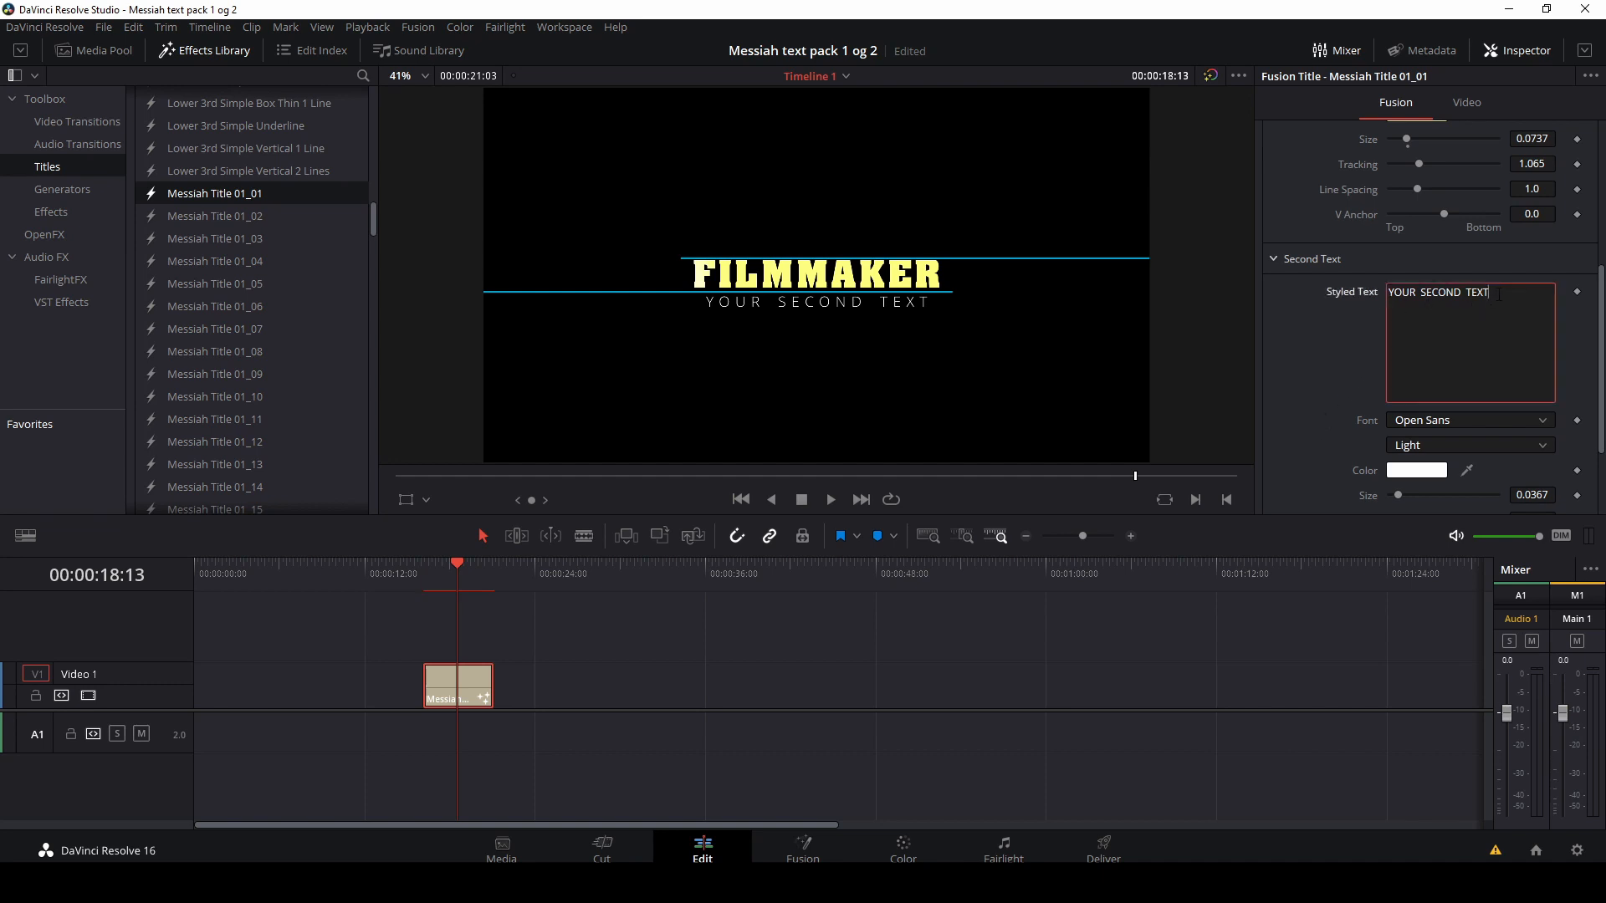
key("BackSpace")
key("BackSpace")
key("BackSpace")
key("BackSpace")
key("BackSpace")
key("BackSpace")
key("BackSpace")
key("BackSpace")
key("BackSpace")
key("BackSpace")
key("BackSpace")
key("BackSpace")
key("BackSpace")
key("BackSpace")
type("KES")
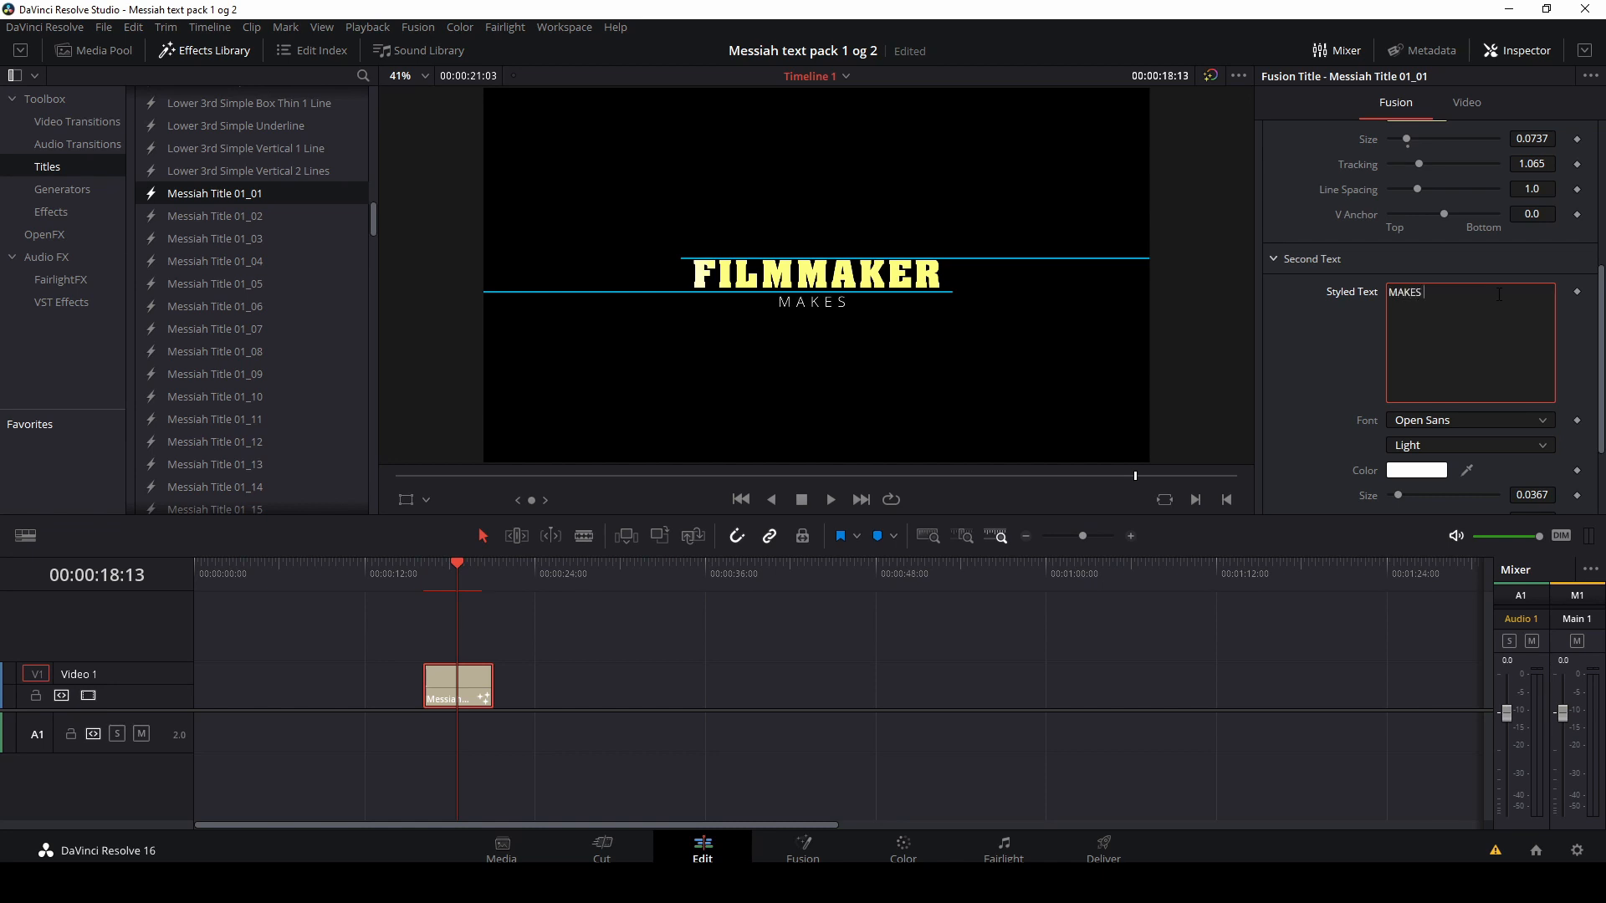
type(" FILM")
Step: Set the second text font to Arial and its colour to dark red
left_click(1472, 423)
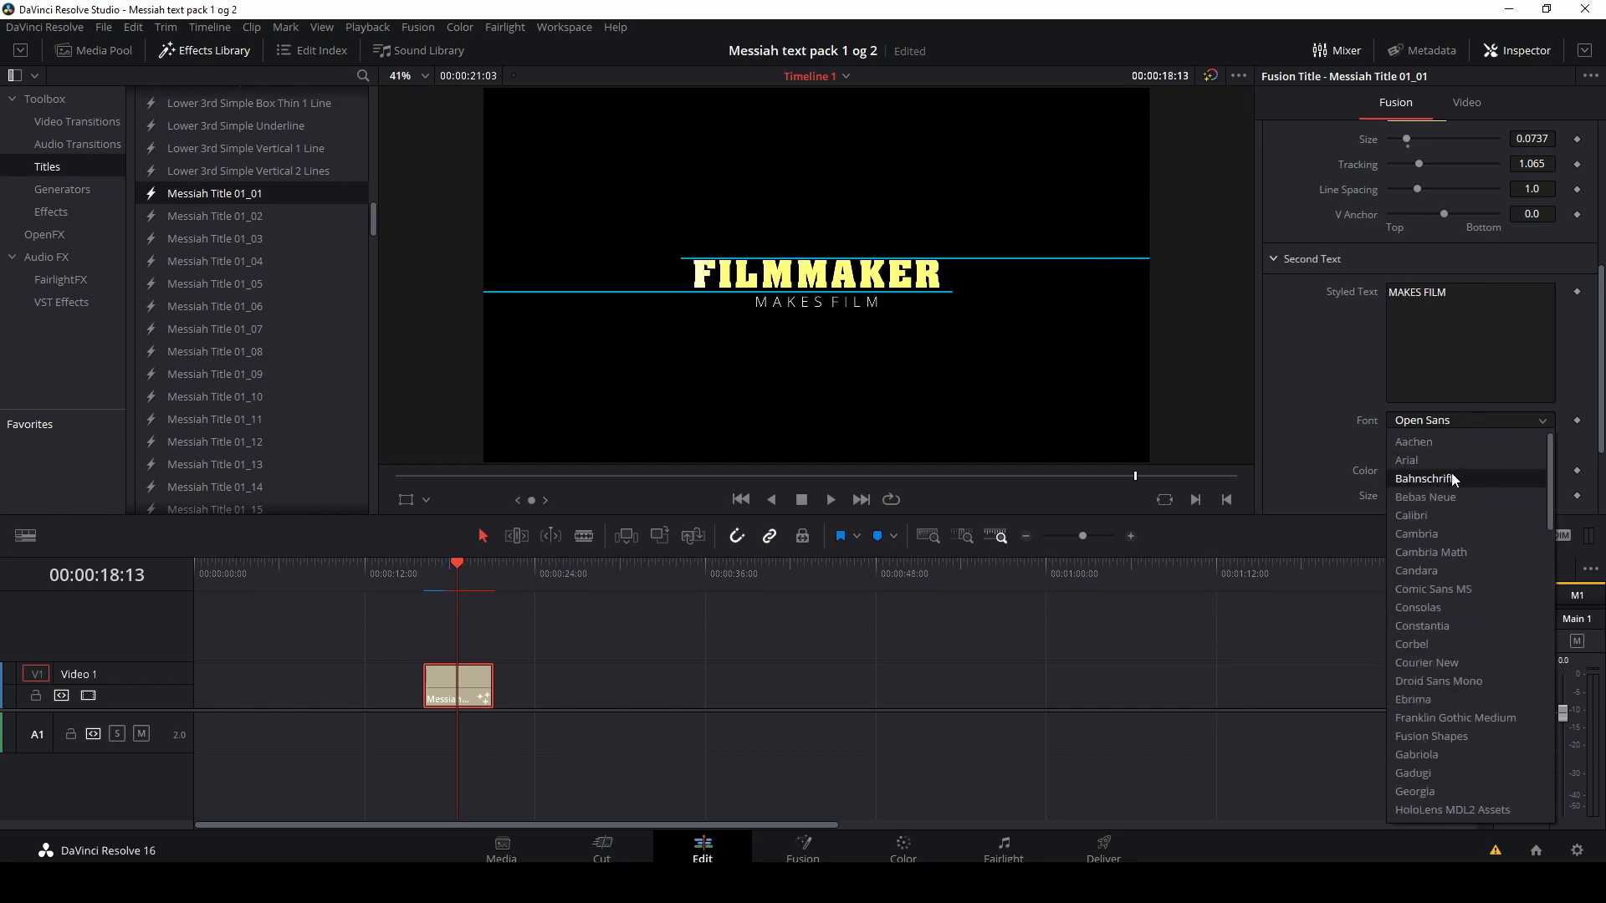
left_click(1455, 462)
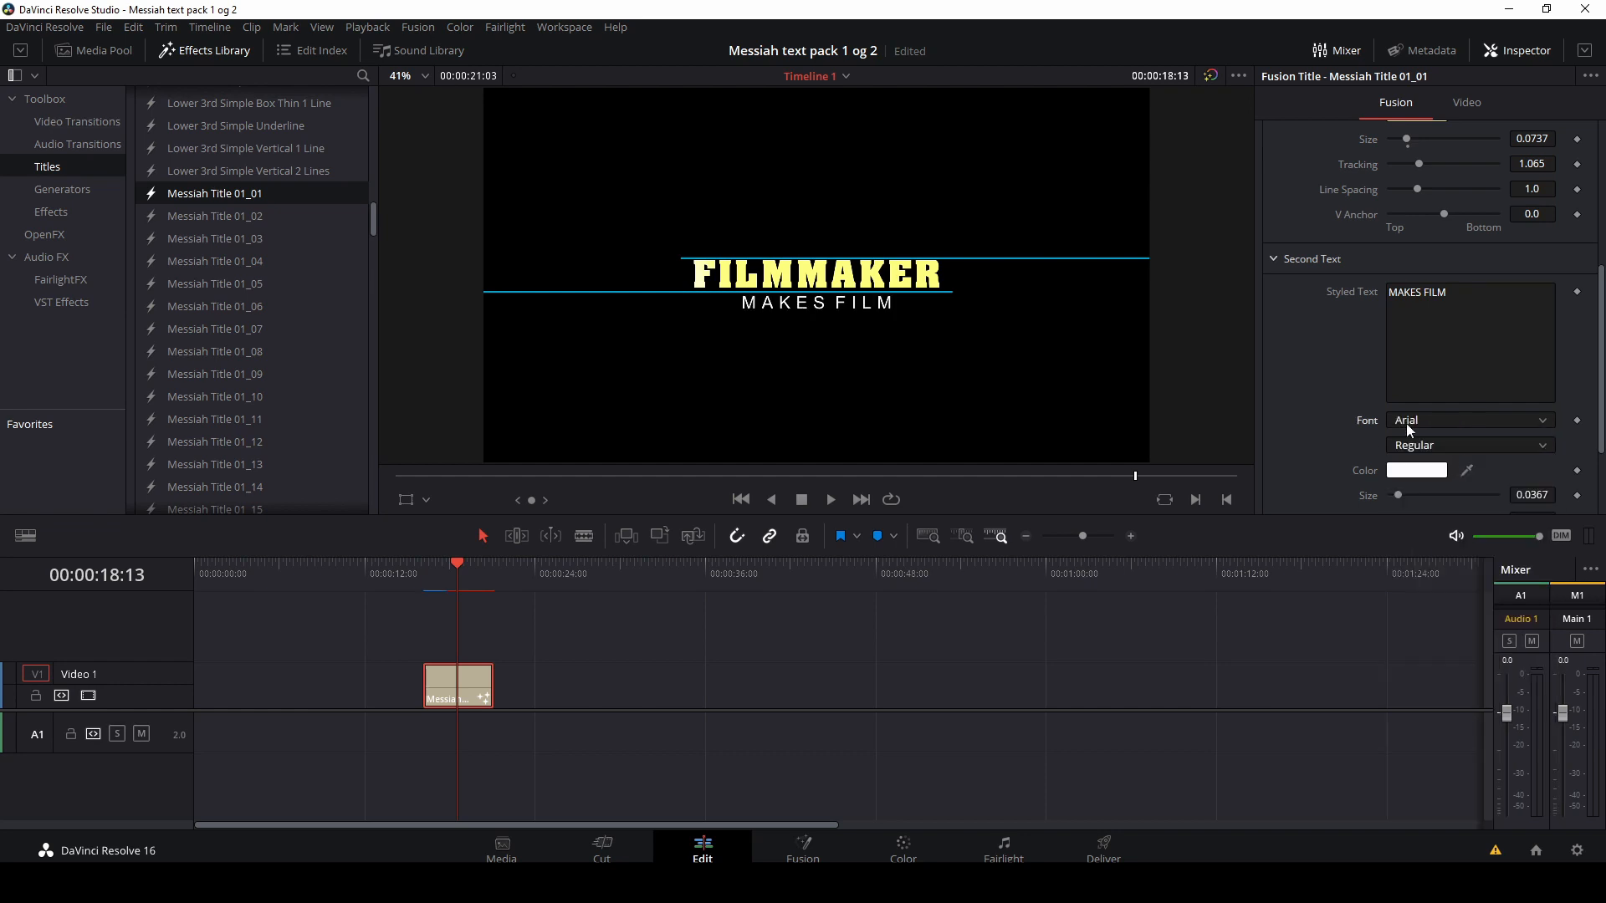
left_click(1439, 473)
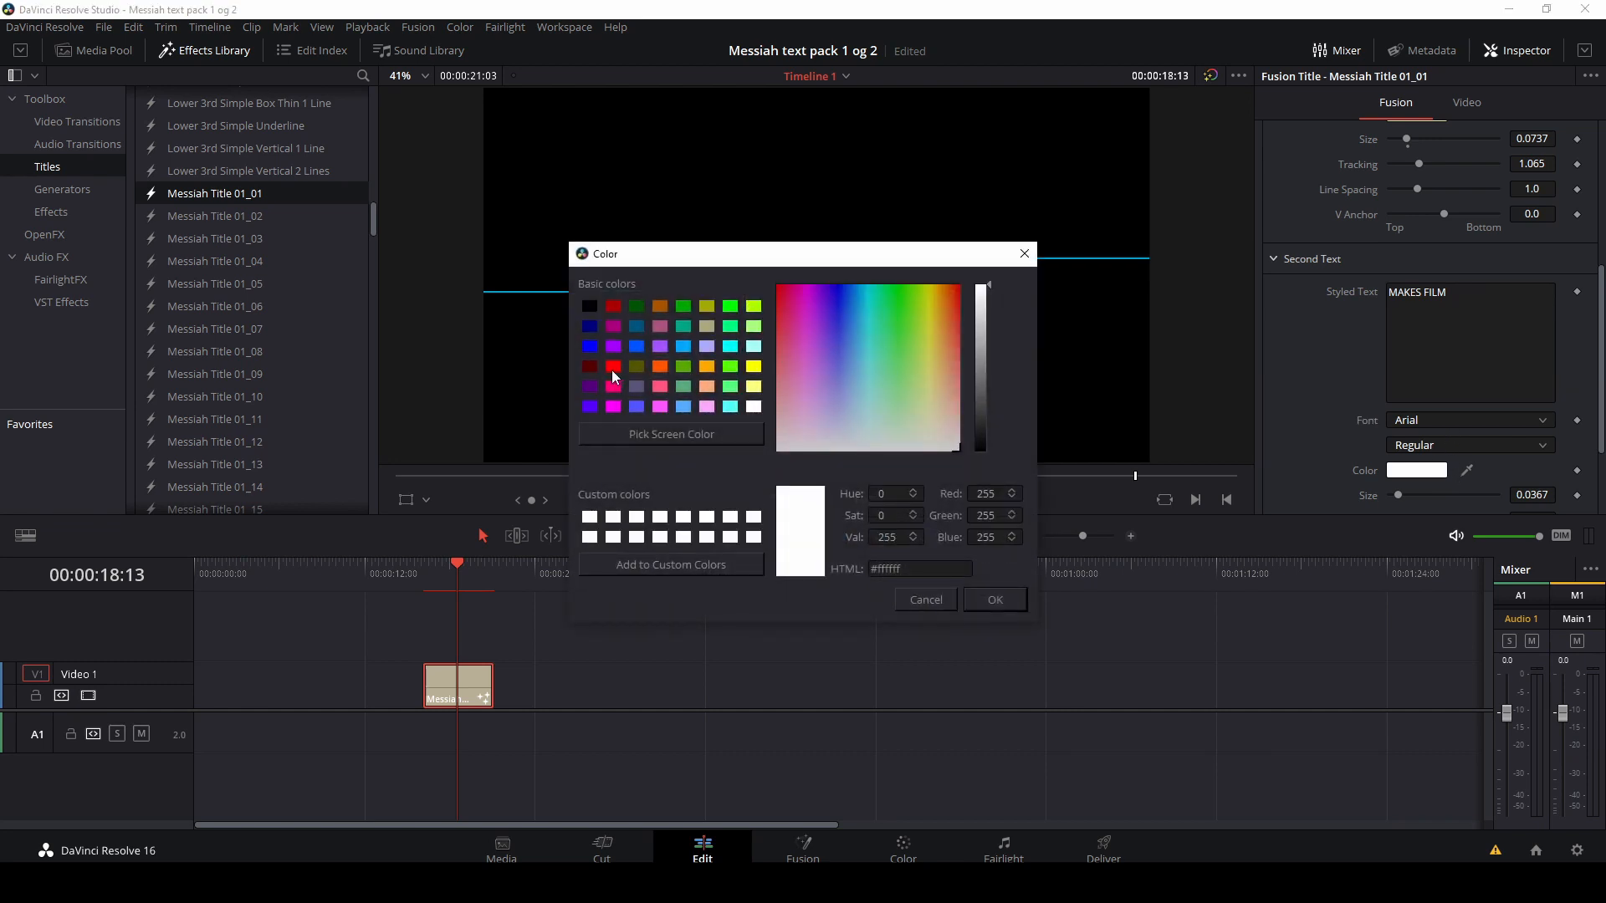
left_click(592, 367)
left_click(994, 600)
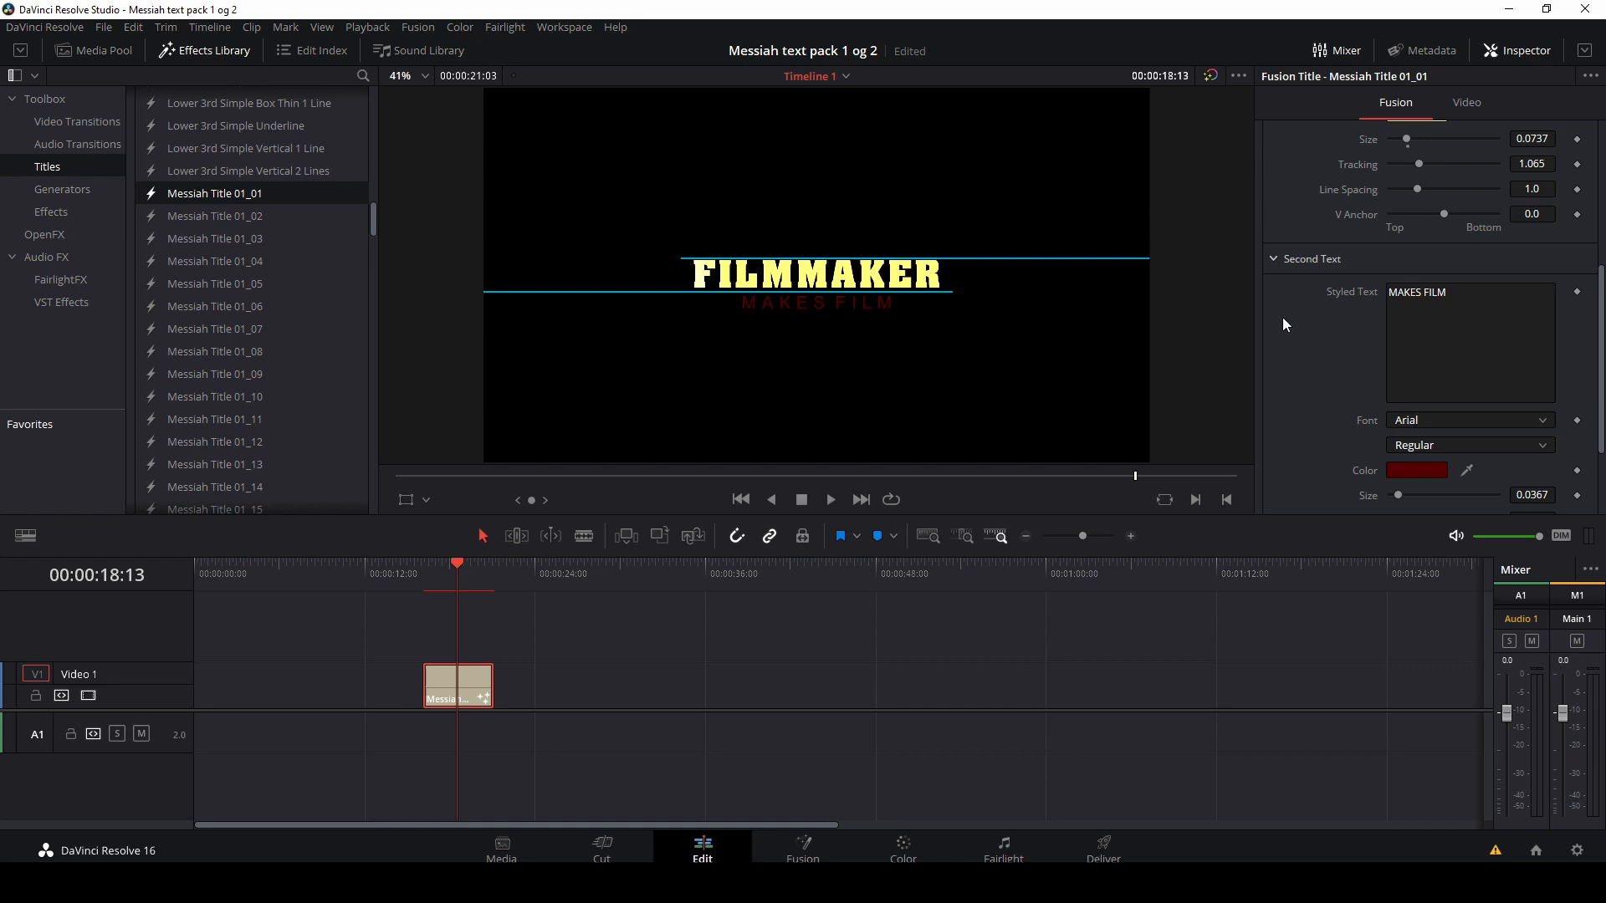
Step: Open the line colour settings and change the lines' colour to white
scroll(1316, 353, "down", 3)
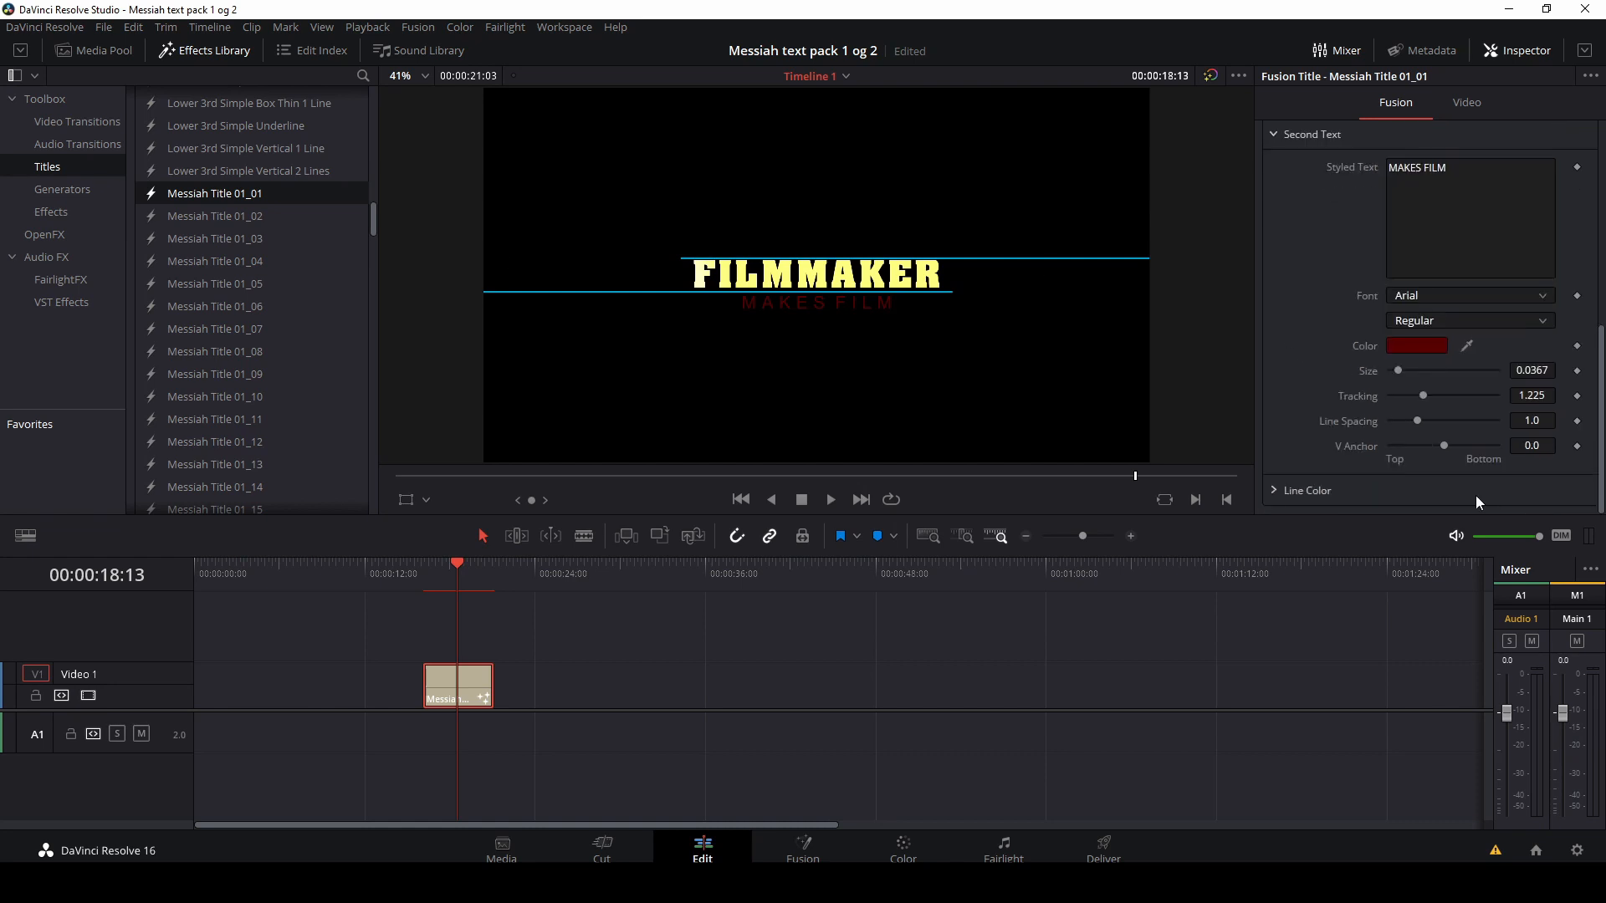
left_click(1274, 492)
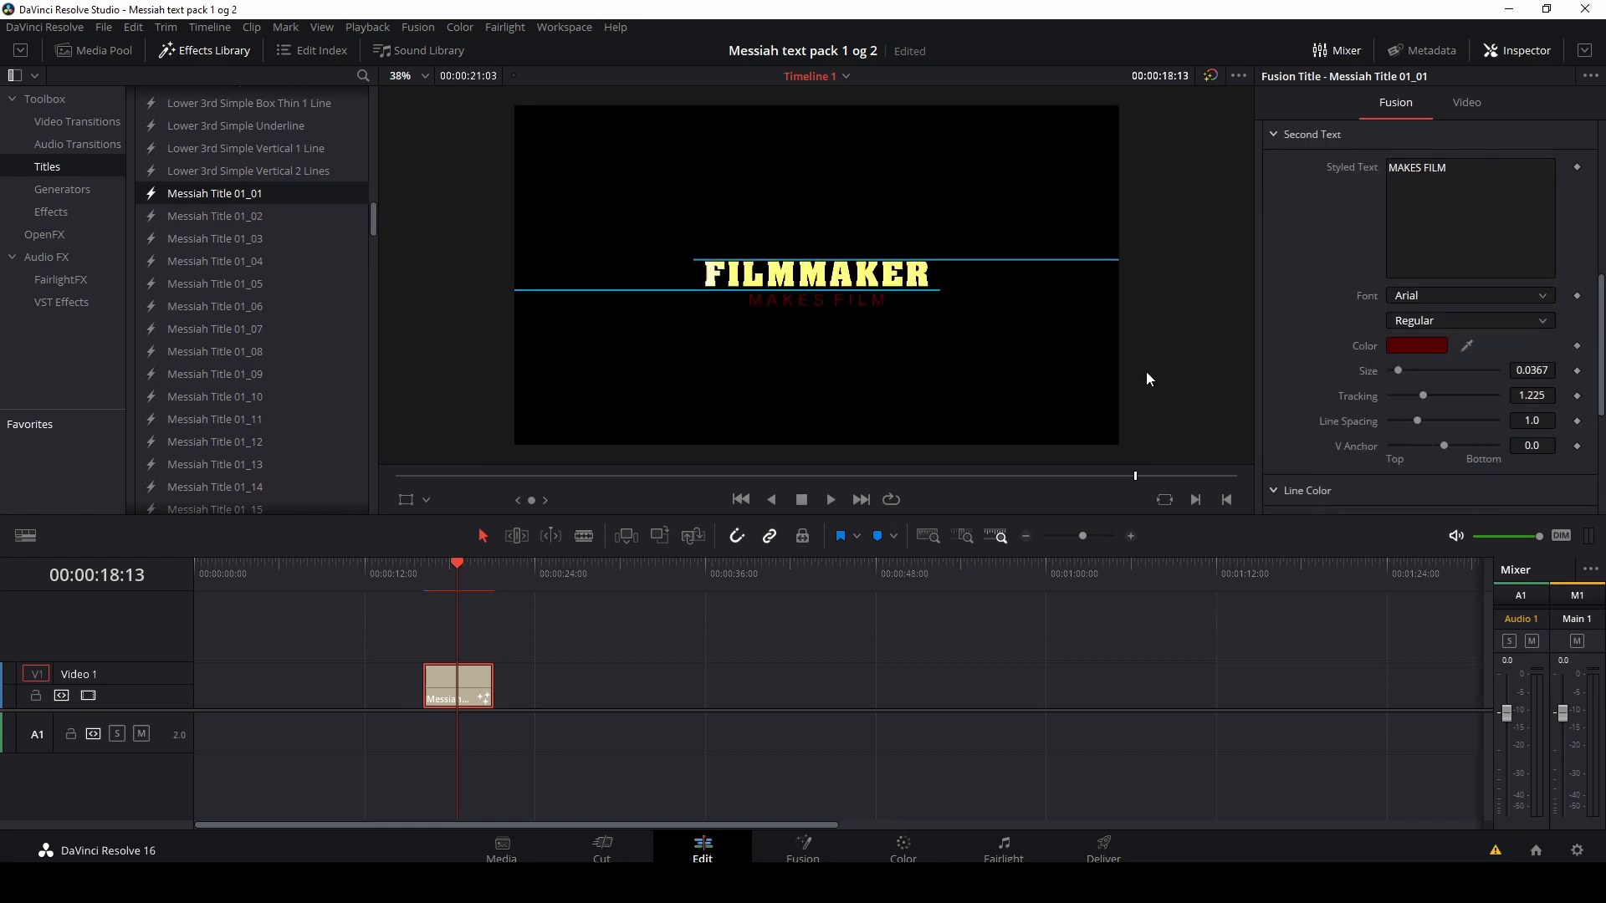
scroll(1361, 435, "down", 3)
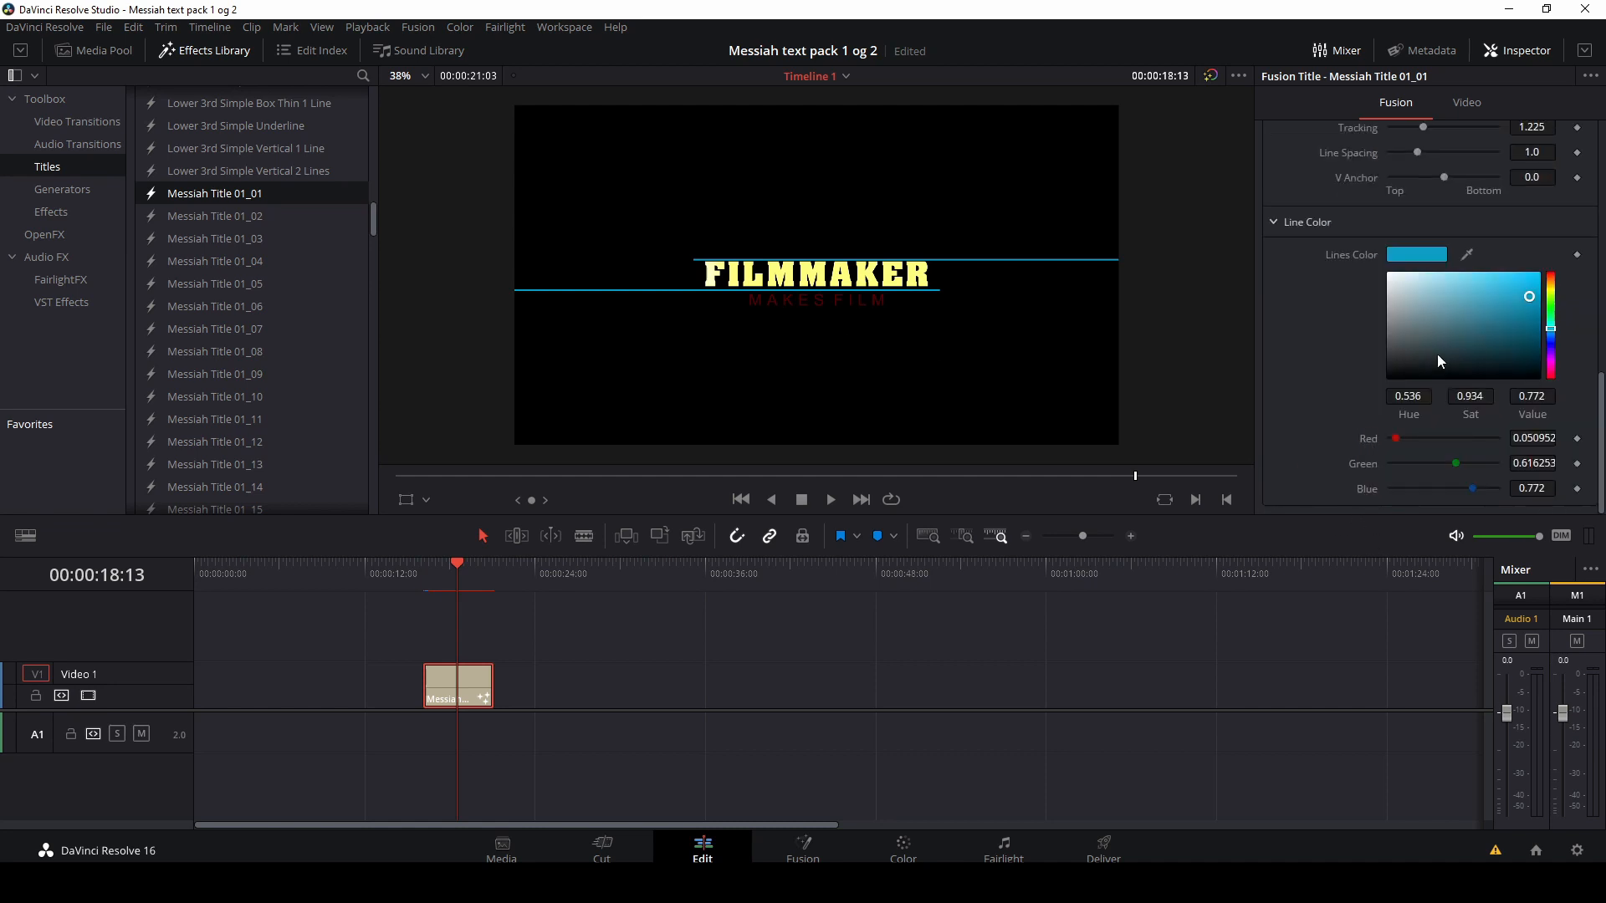
mouse_move(1552, 335)
left_mouse_down()
mouse_move(1552, 350)
mouse_move(1553, 306)
mouse_move(1553, 341)
mouse_move(1552, 311)
mouse_move(1389, 279)
left_mouse_up()
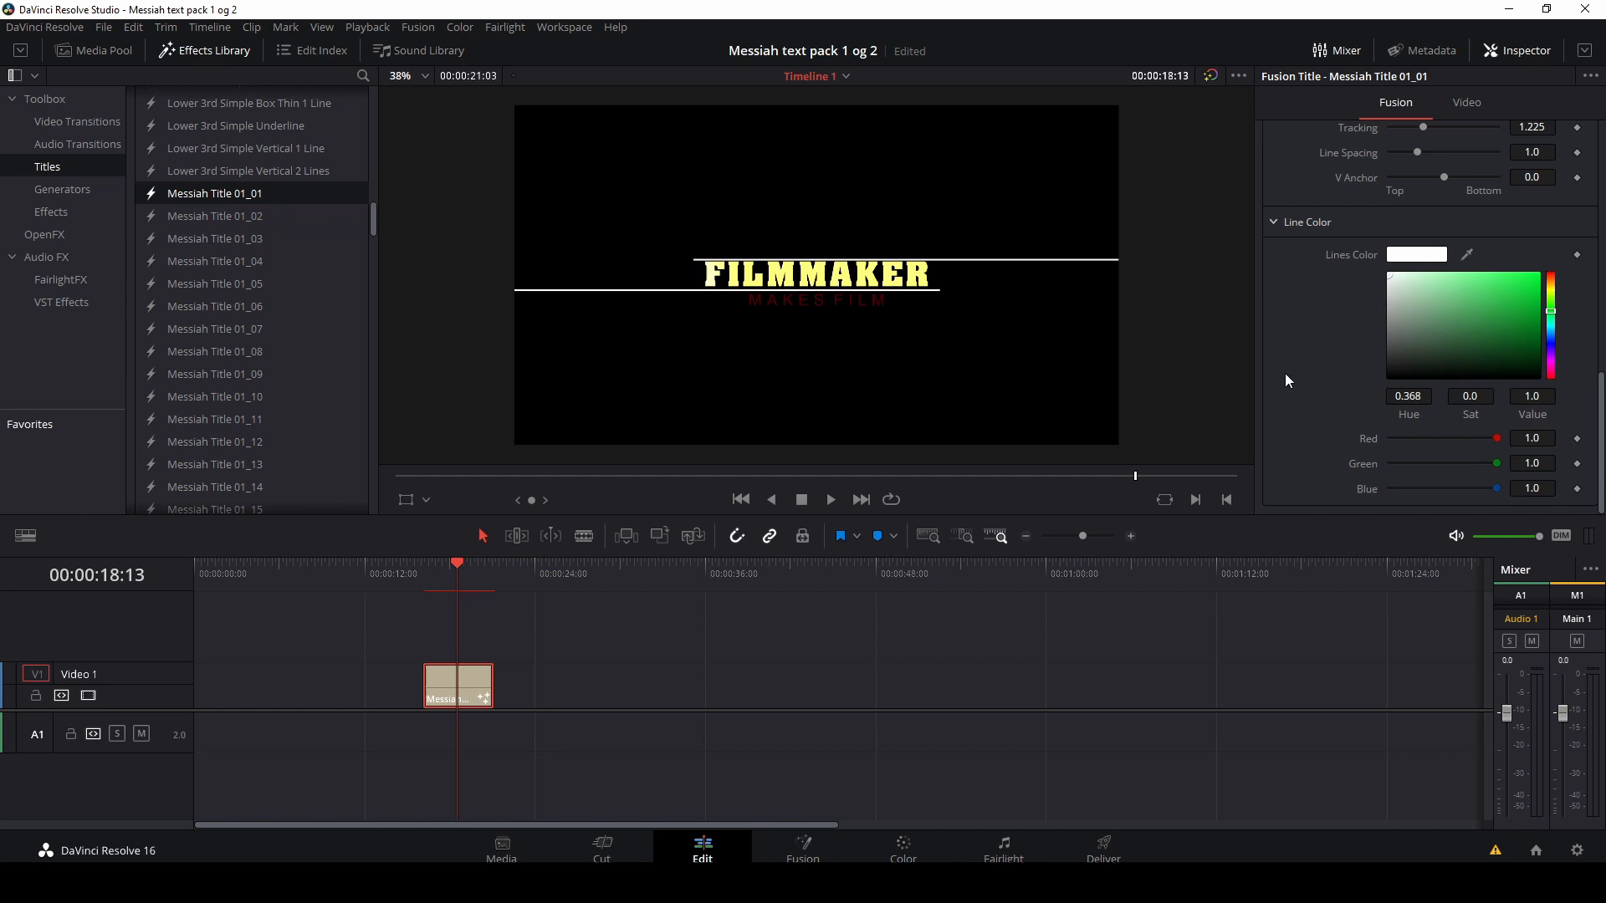
Step: Play the edited title from just before its start to preview the changes
left_click_drag(459, 567, 413, 580)
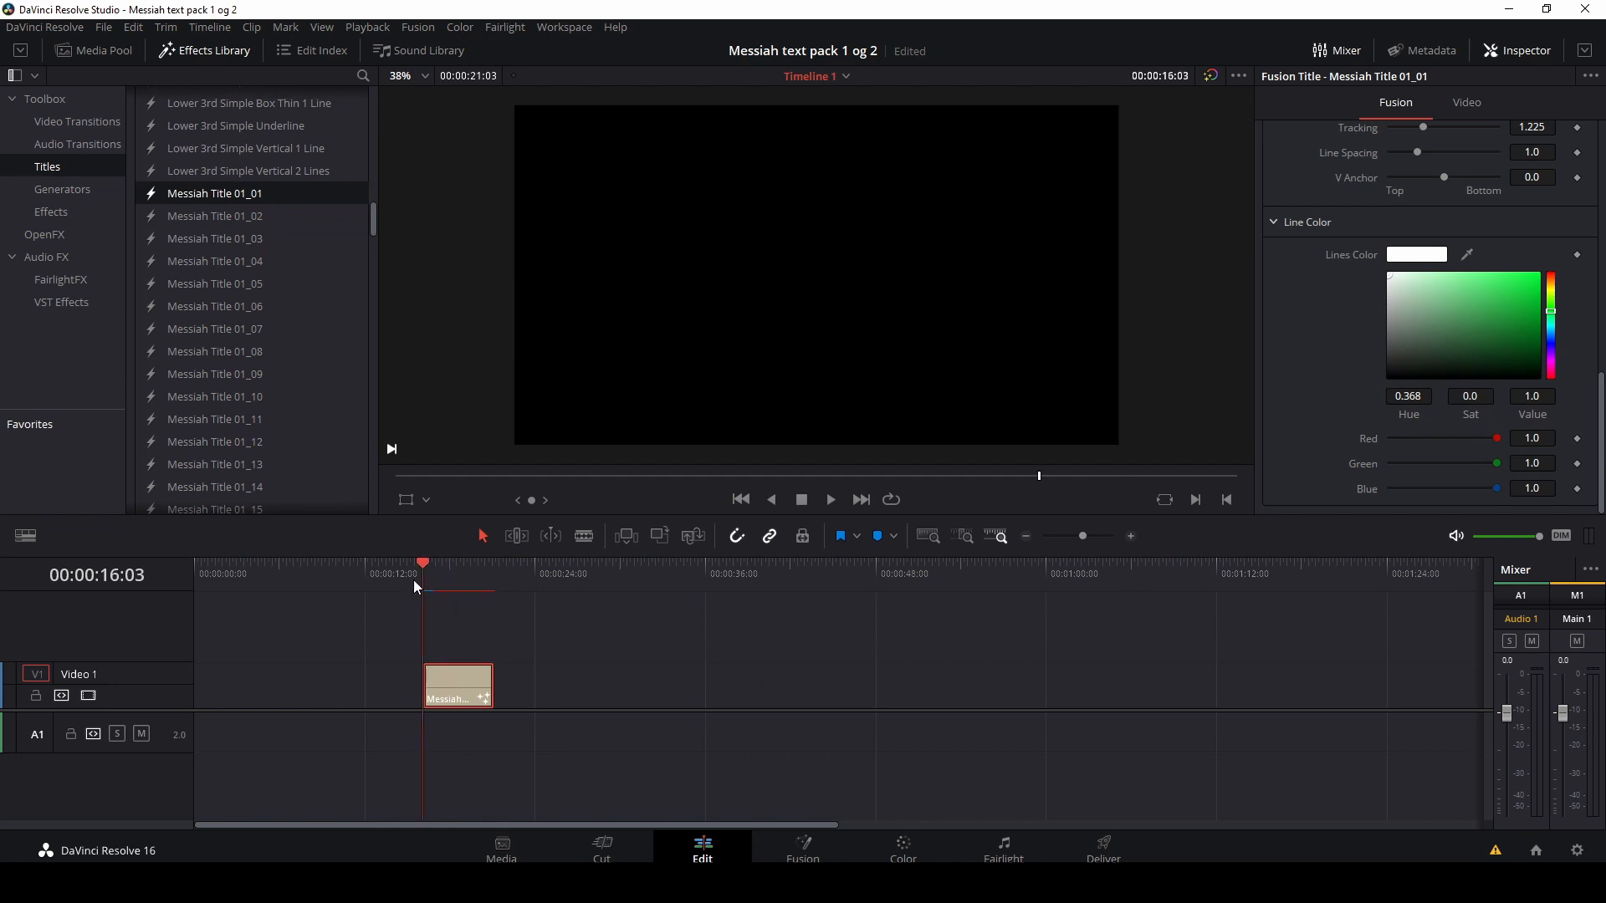
key("space")
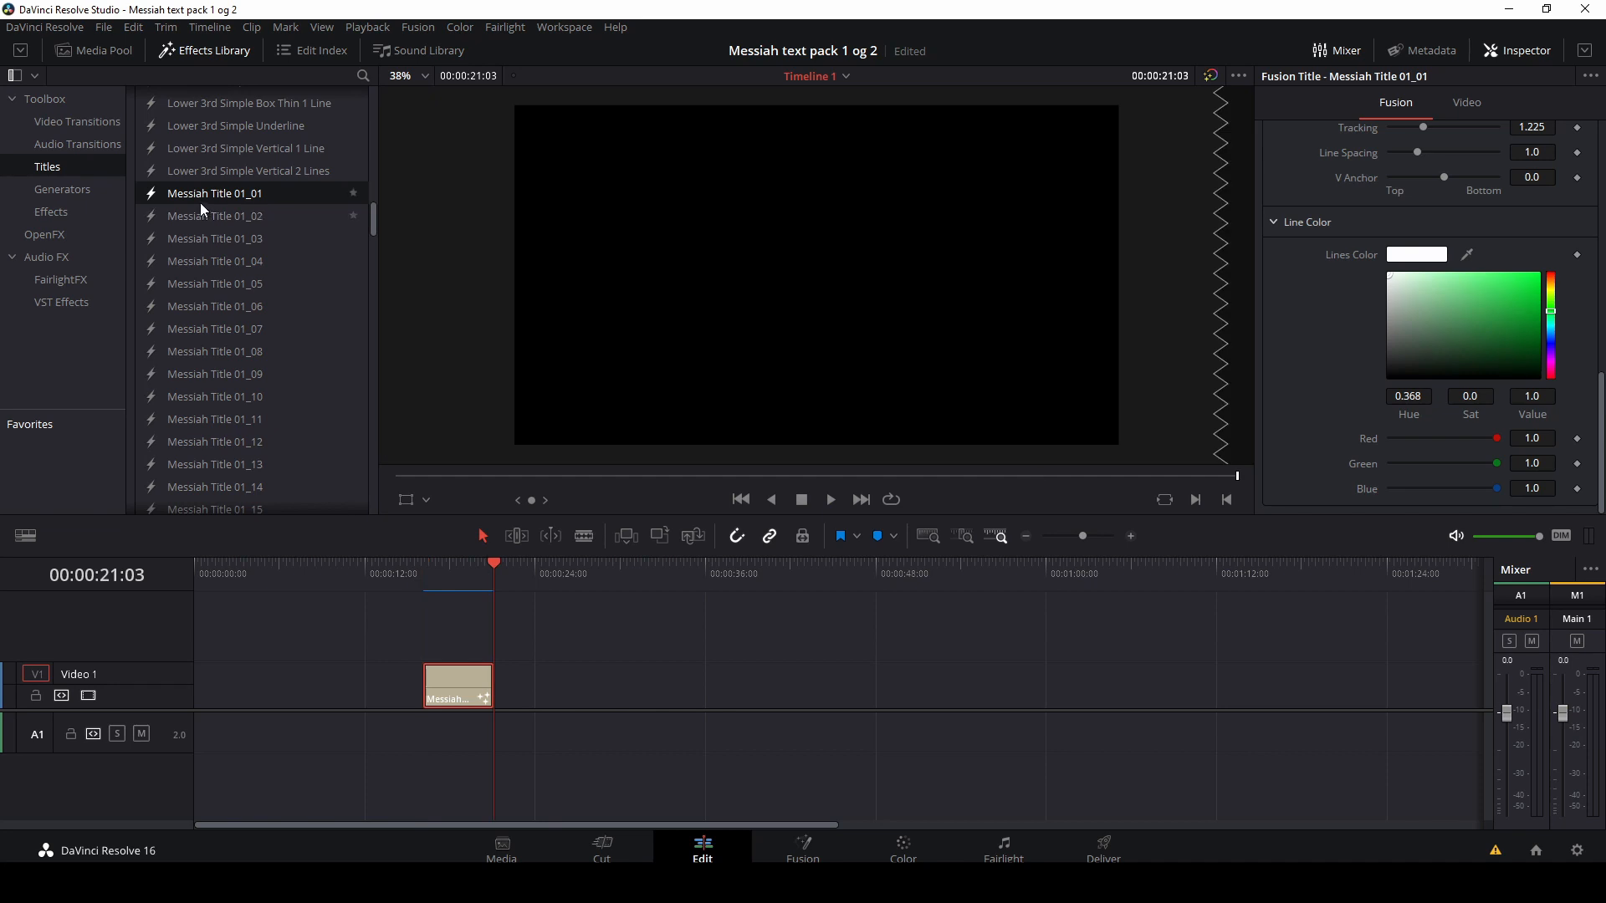
Step: Scroll through the Messiah title templates in the effects library
scroll(279, 308, "down", 3)
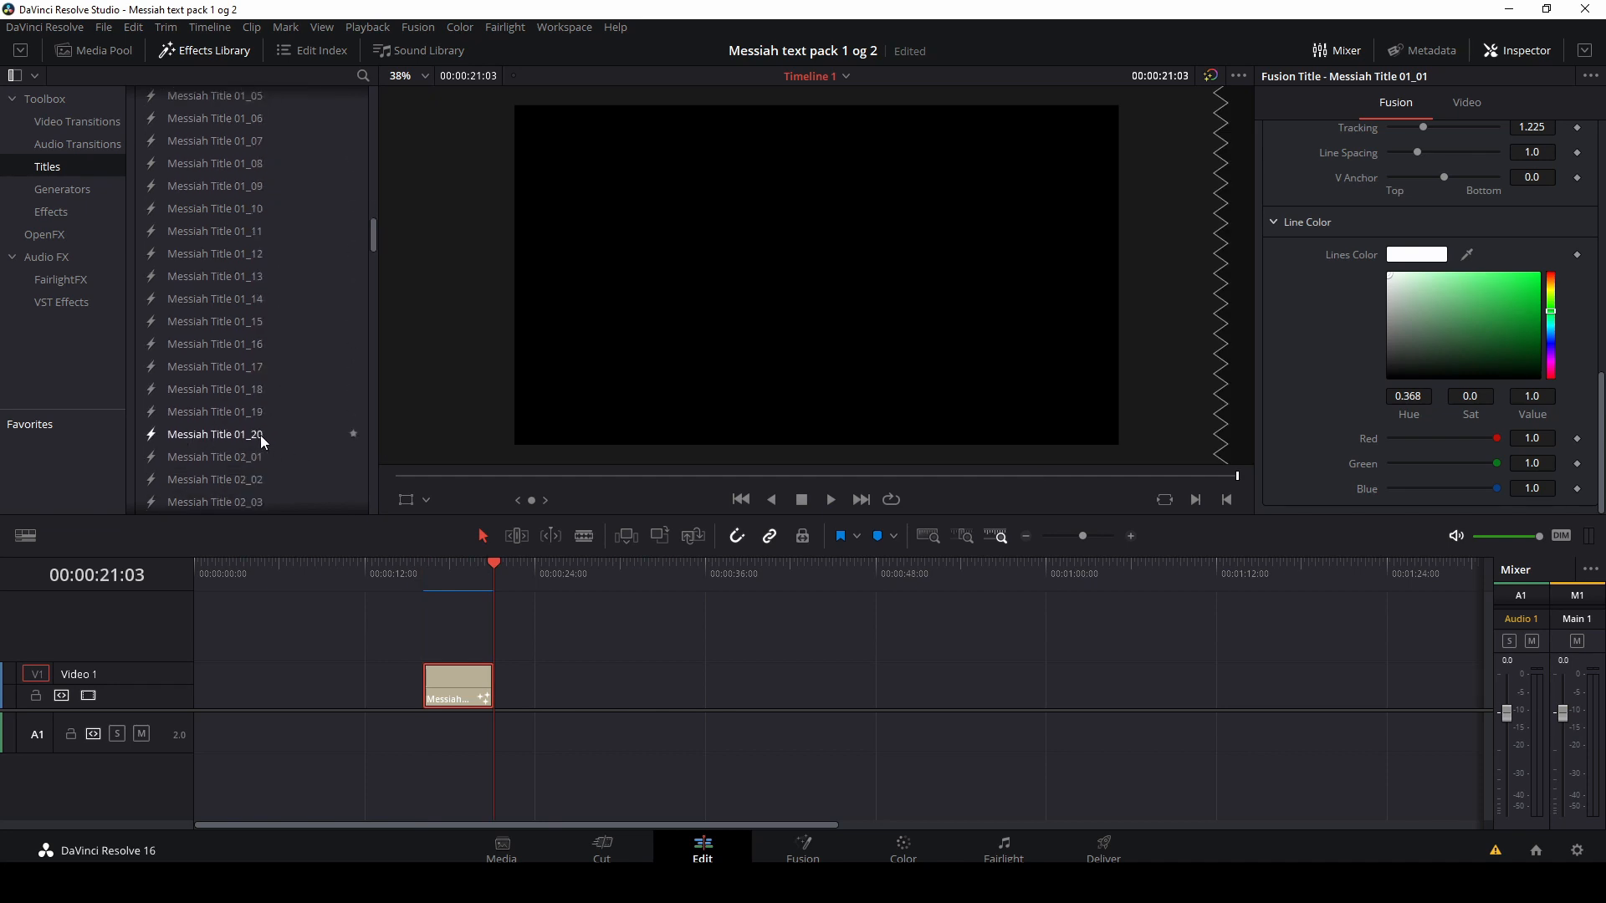
scroll(263, 458, "down", 4)
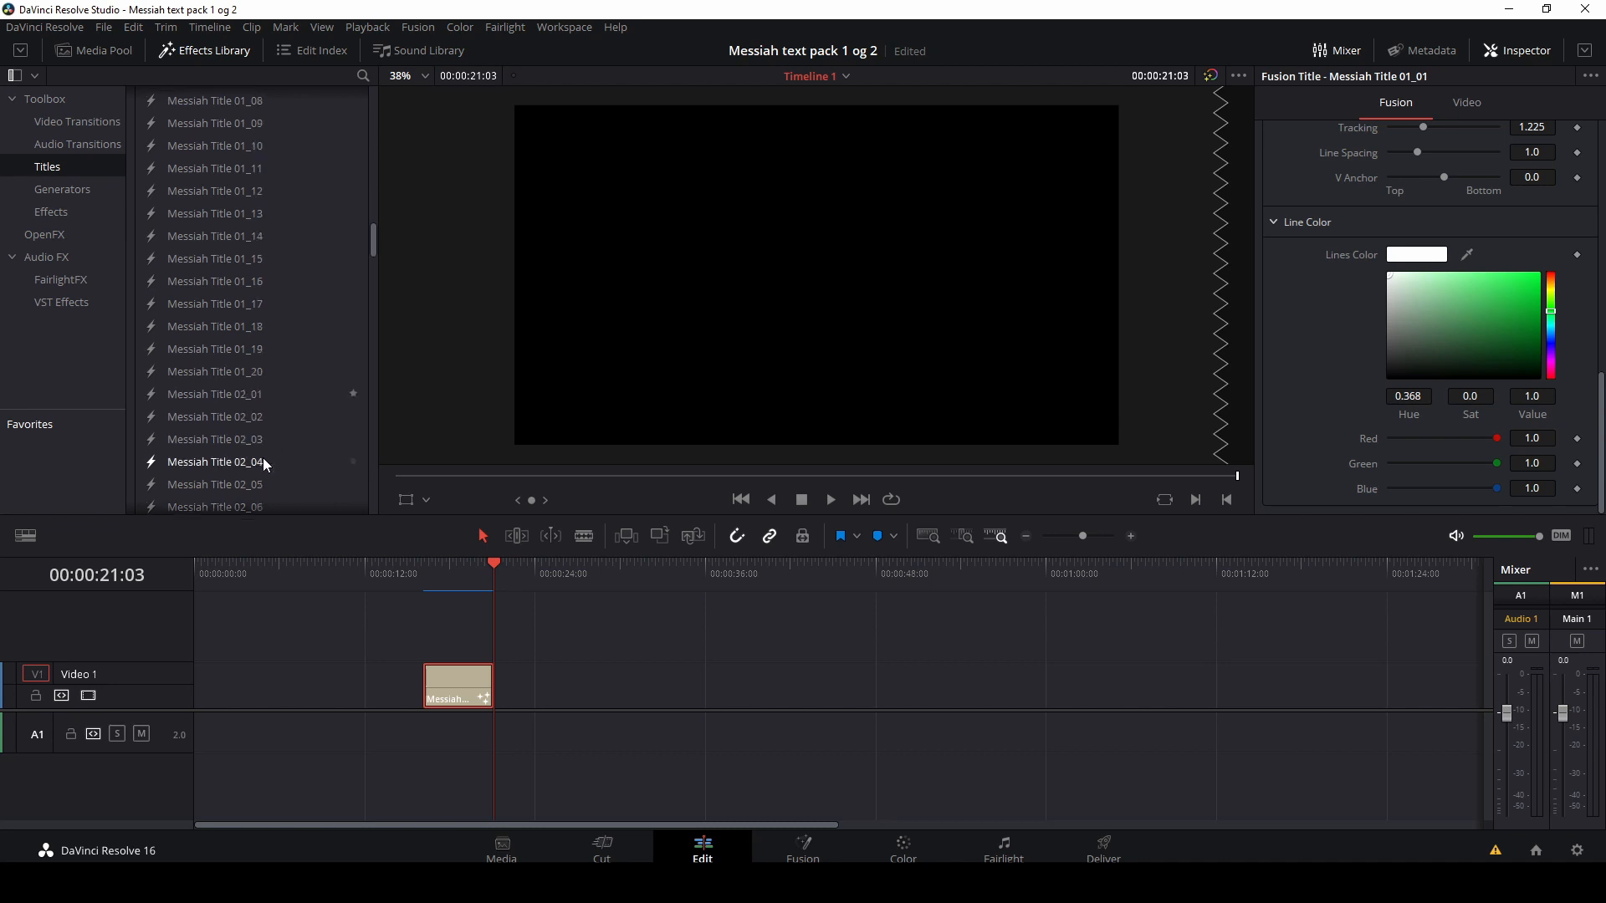
scroll(266, 473, "down", 2)
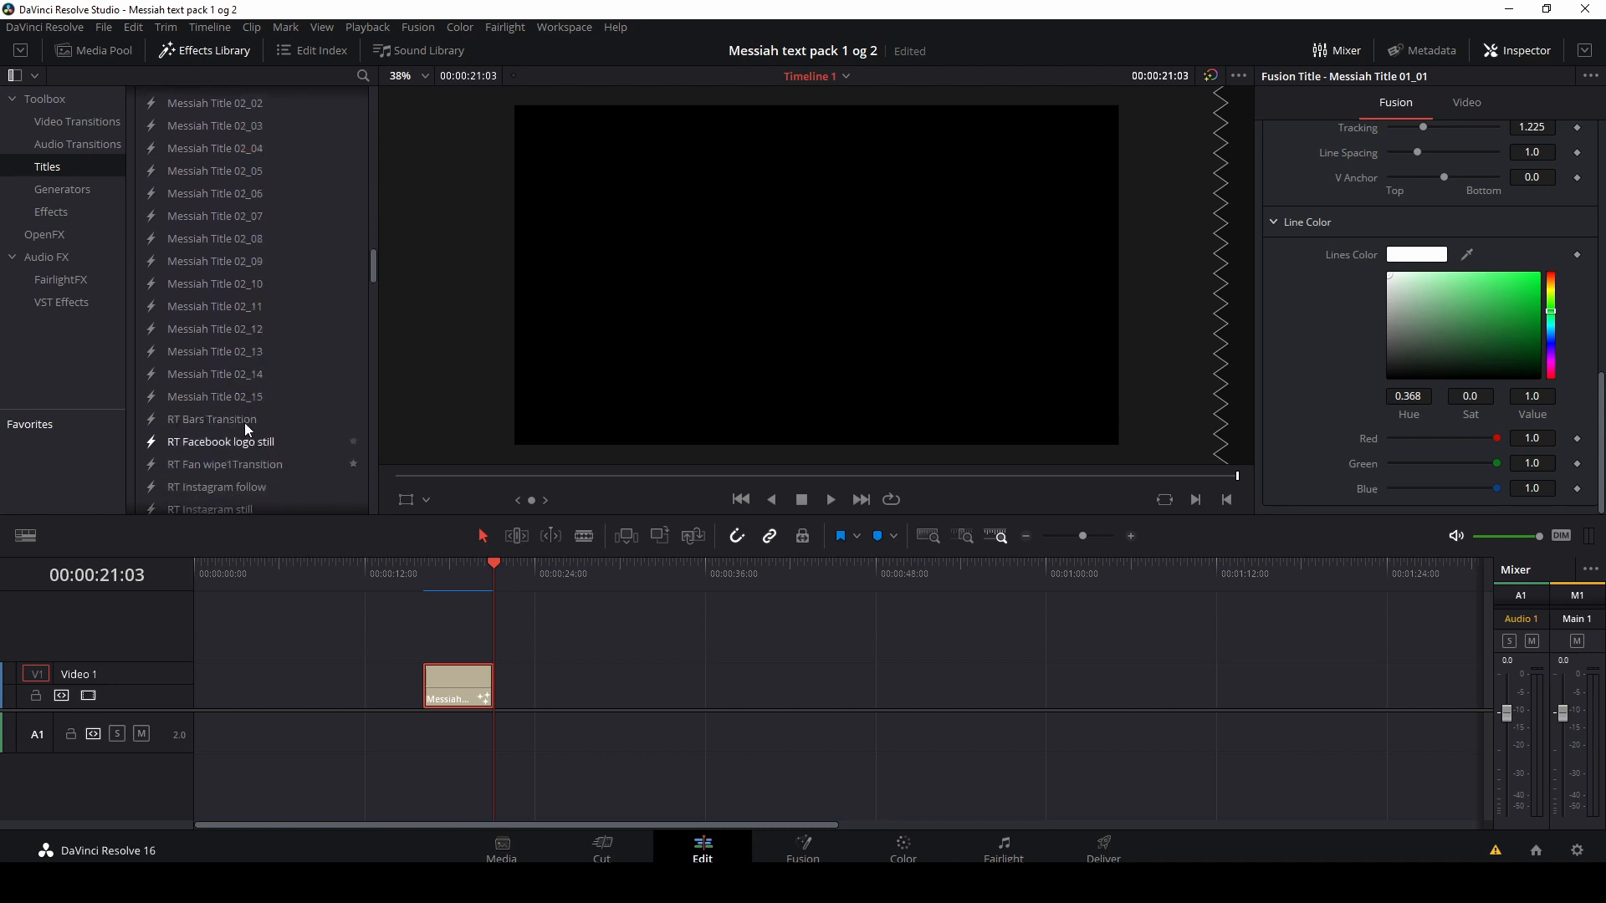
scroll(243, 401, "up", 4)
scroll(241, 400, "up", 4)
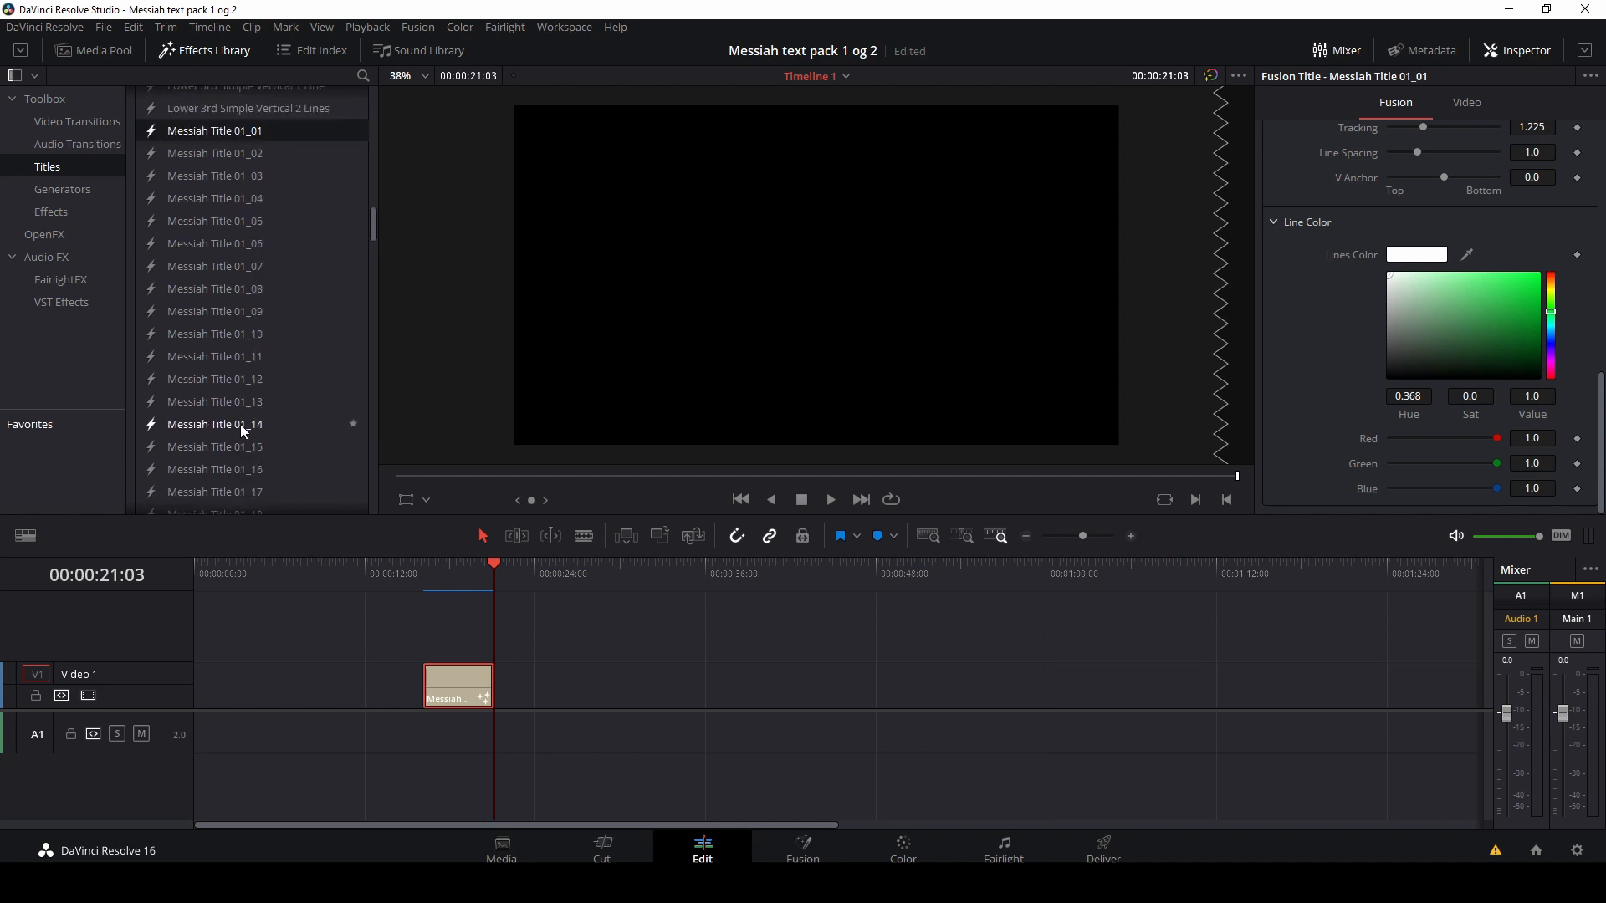
scroll(188, 284, "up", 1)
Step: Place Messiah Title 01_02 on the video track after the first title and play it back
left_click_drag(189, 216, 572, 681)
left_click(577, 577)
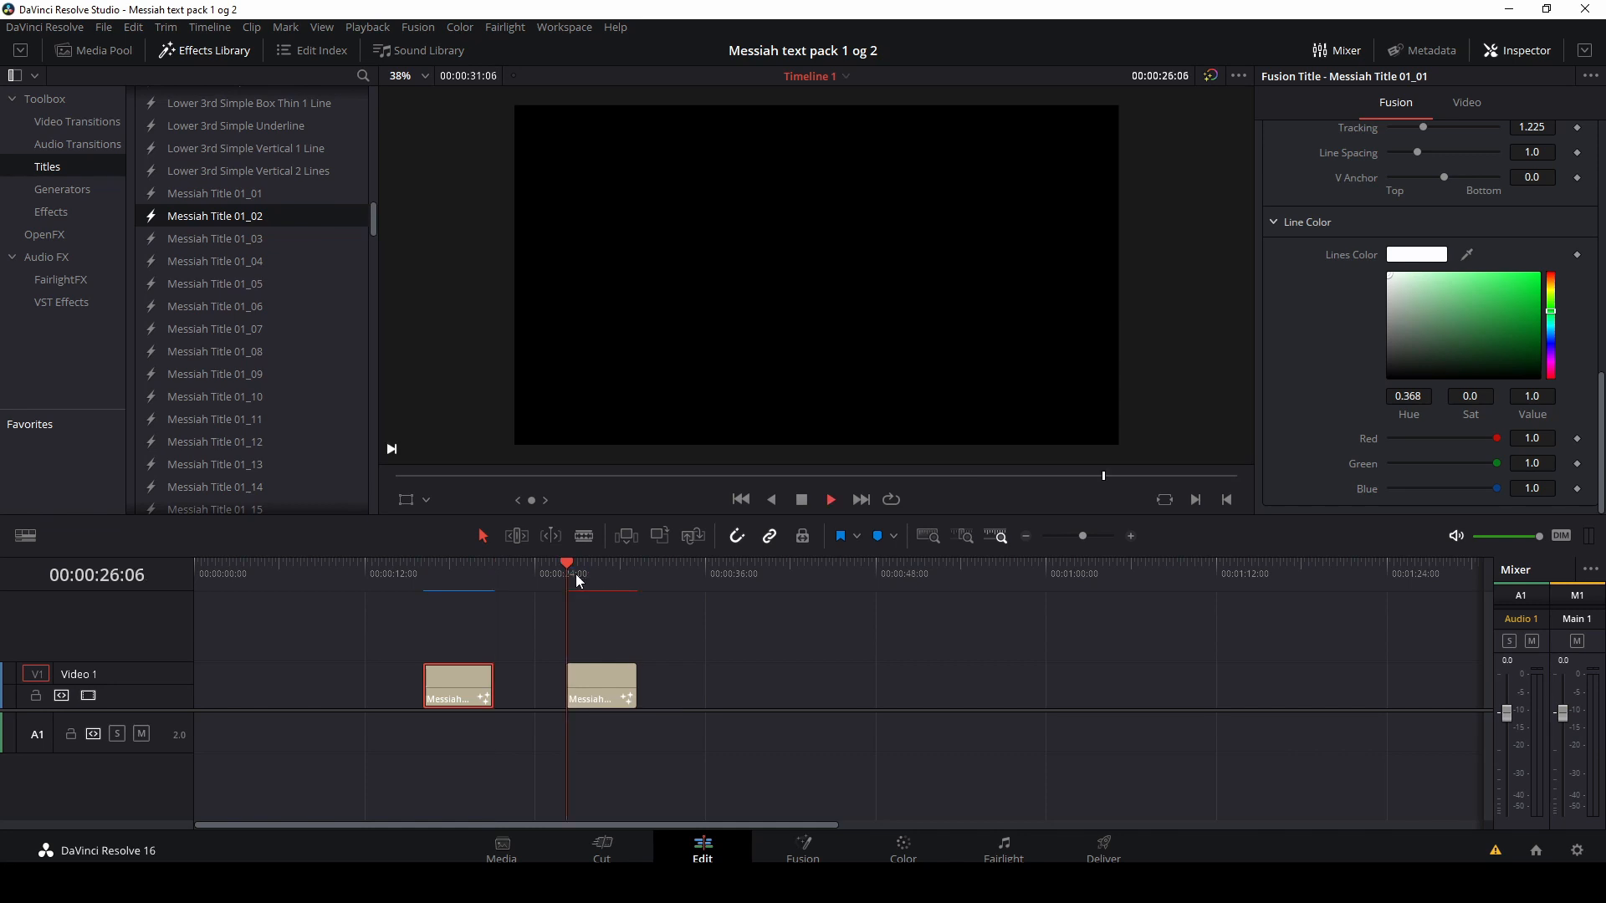
key("space")
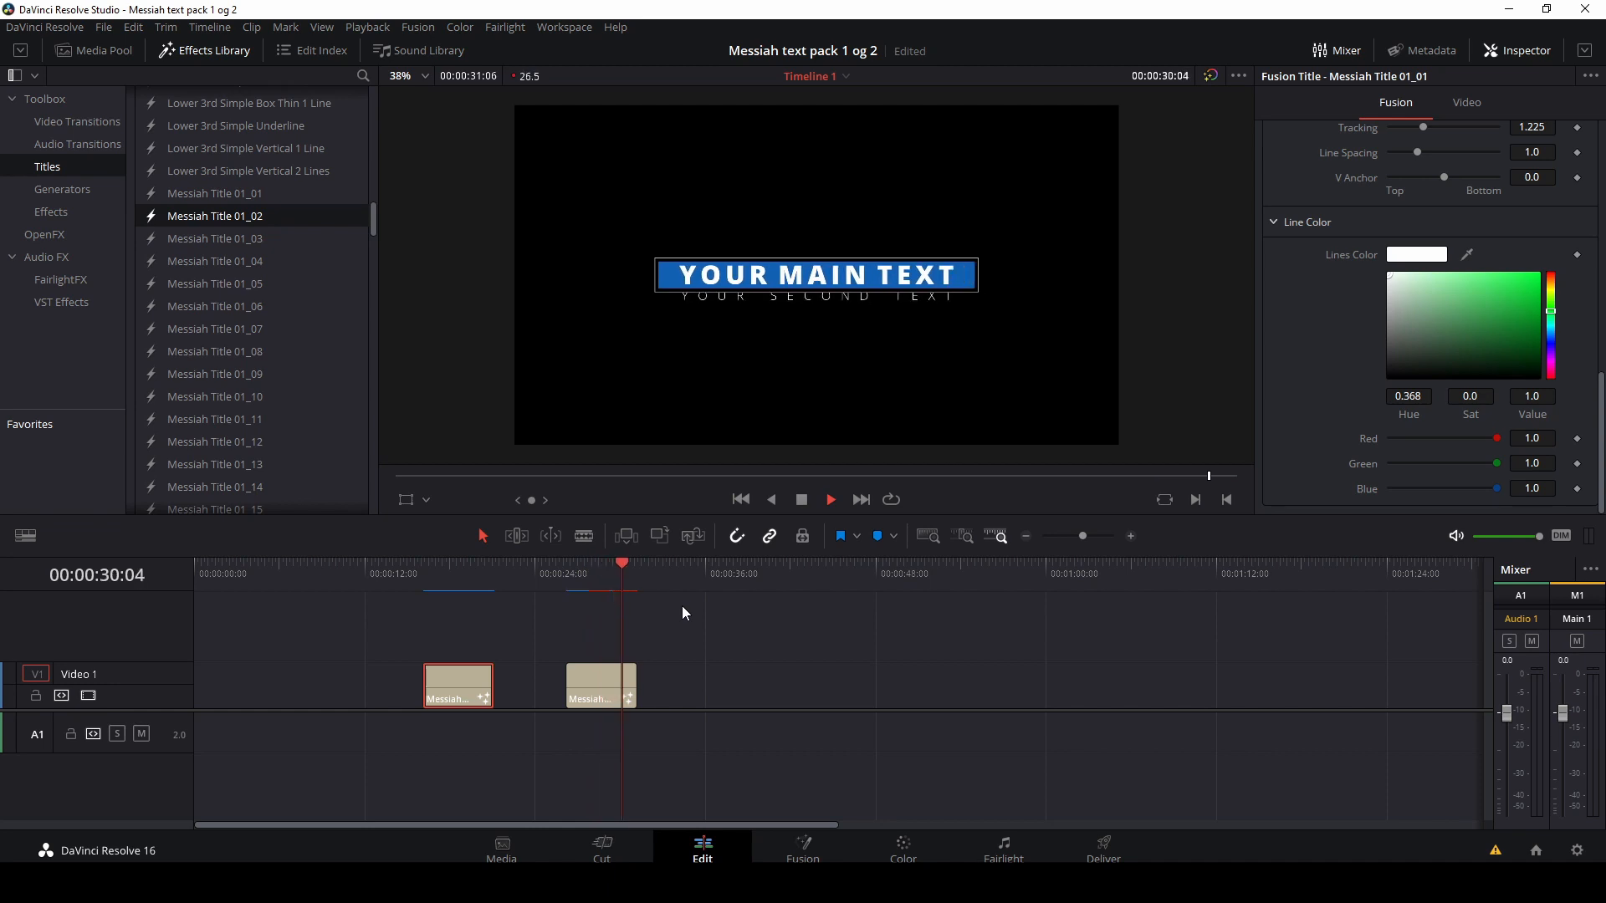
left_click(576, 583)
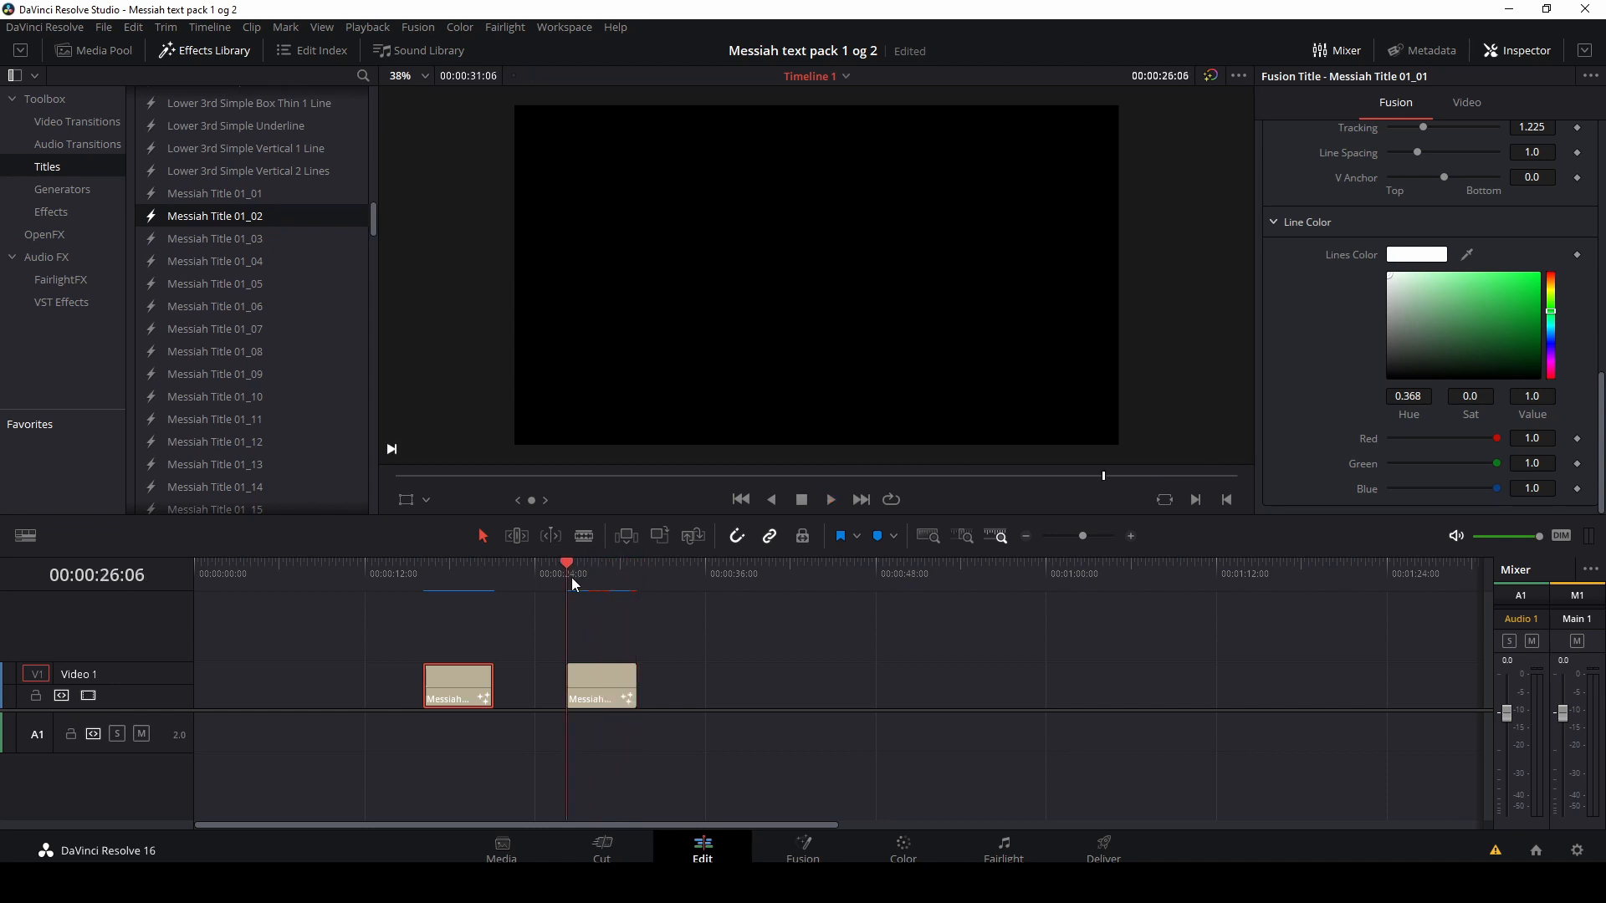
key("space")
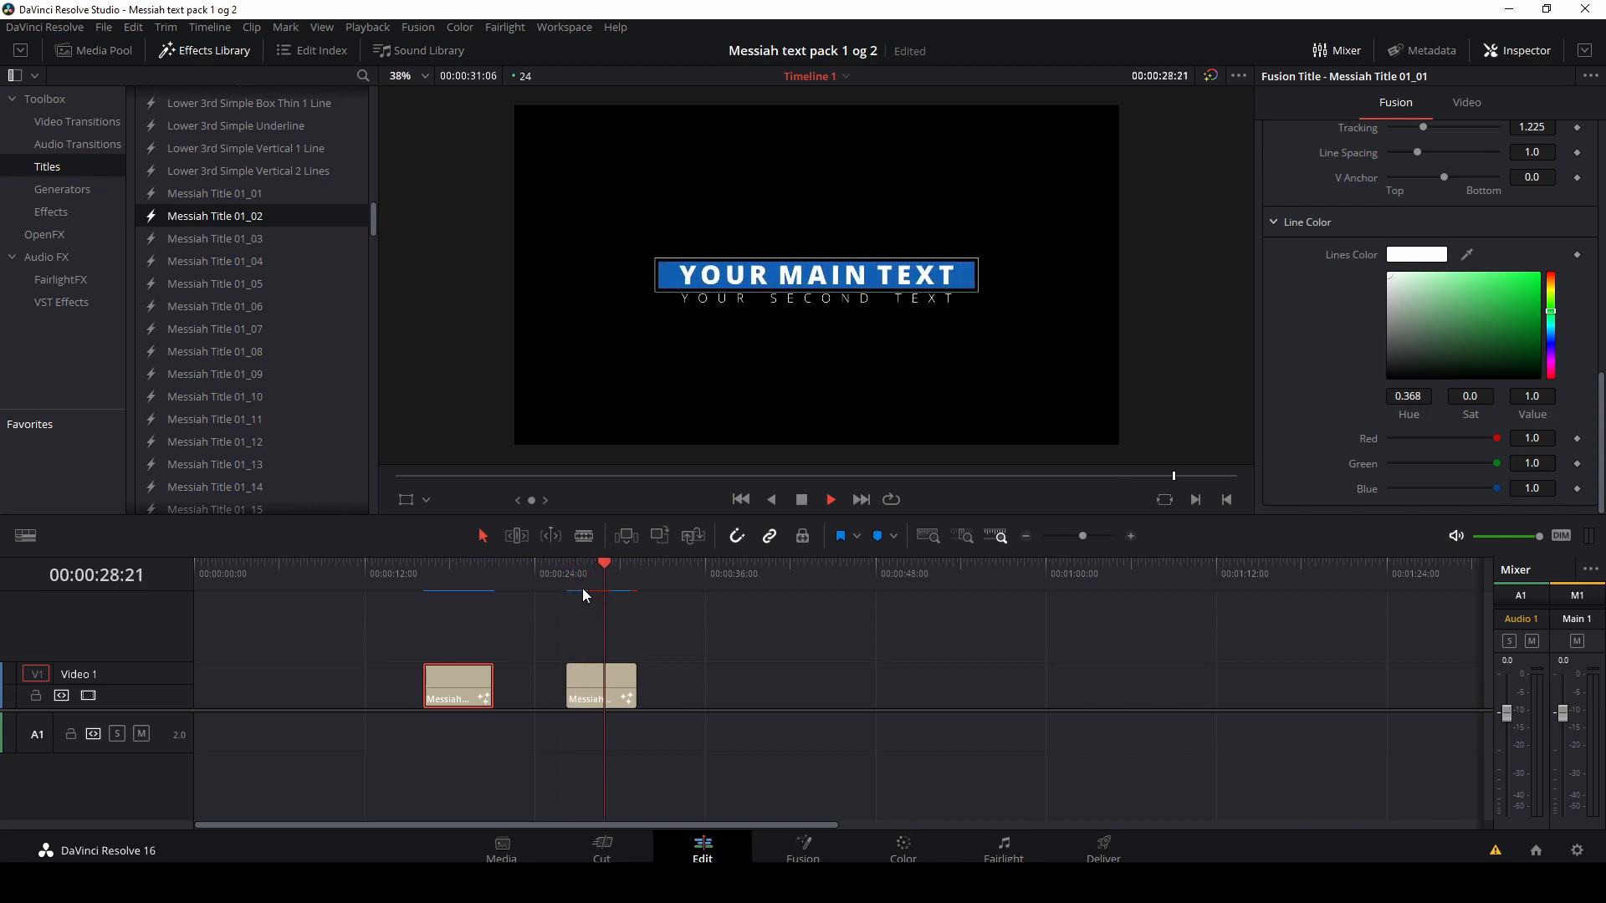
left_click(582, 589)
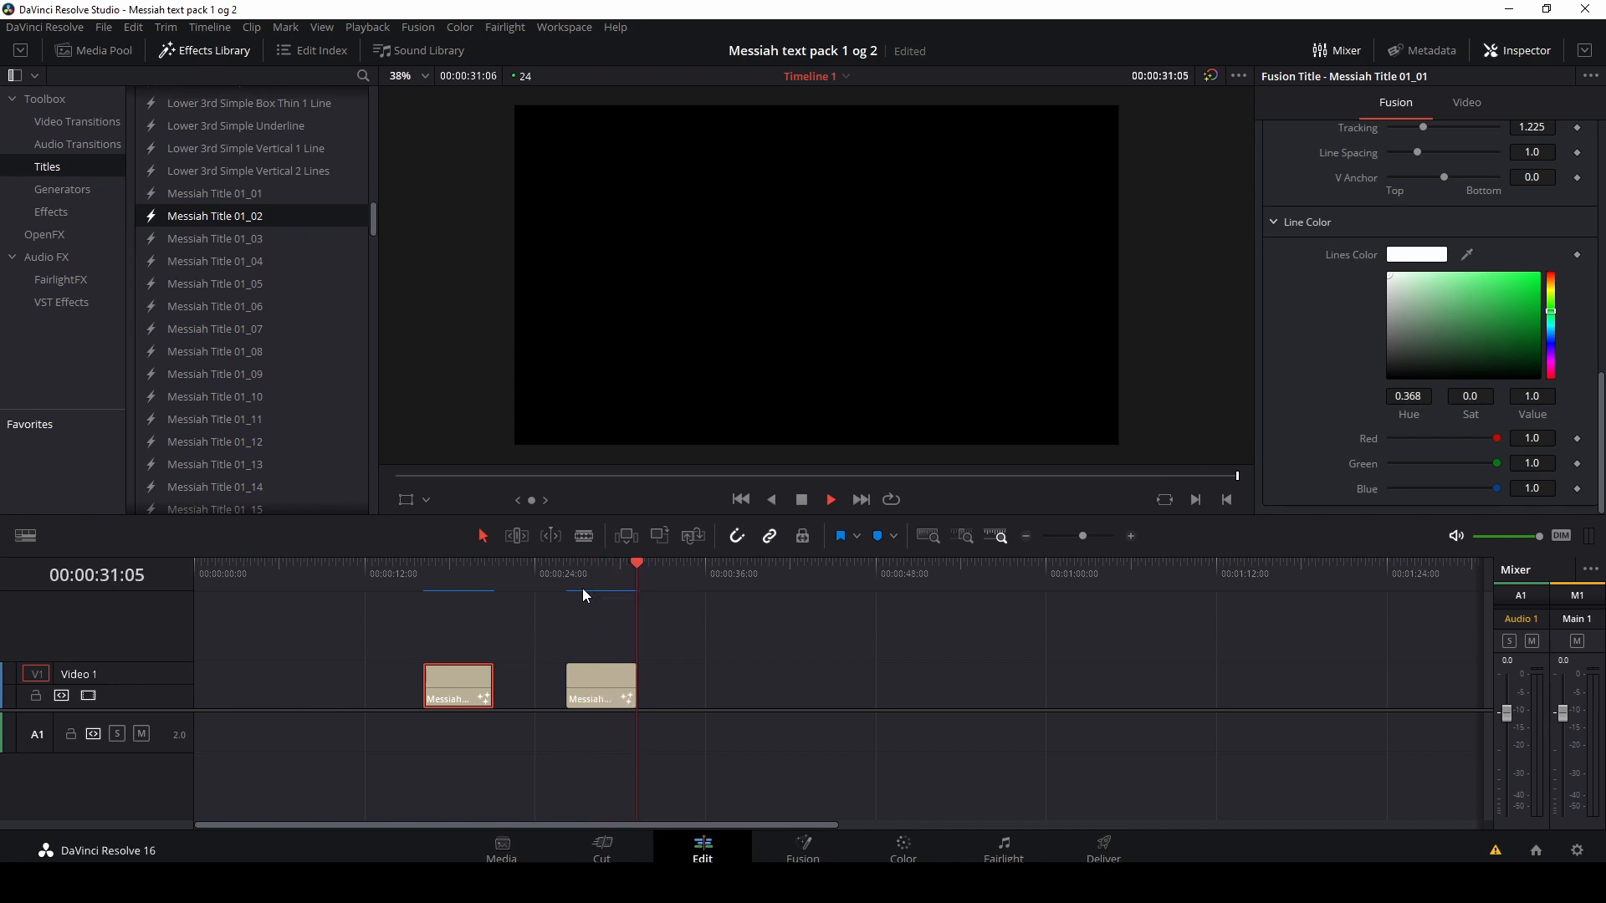
left_click(582, 589)
left_click(572, 574)
key("space")
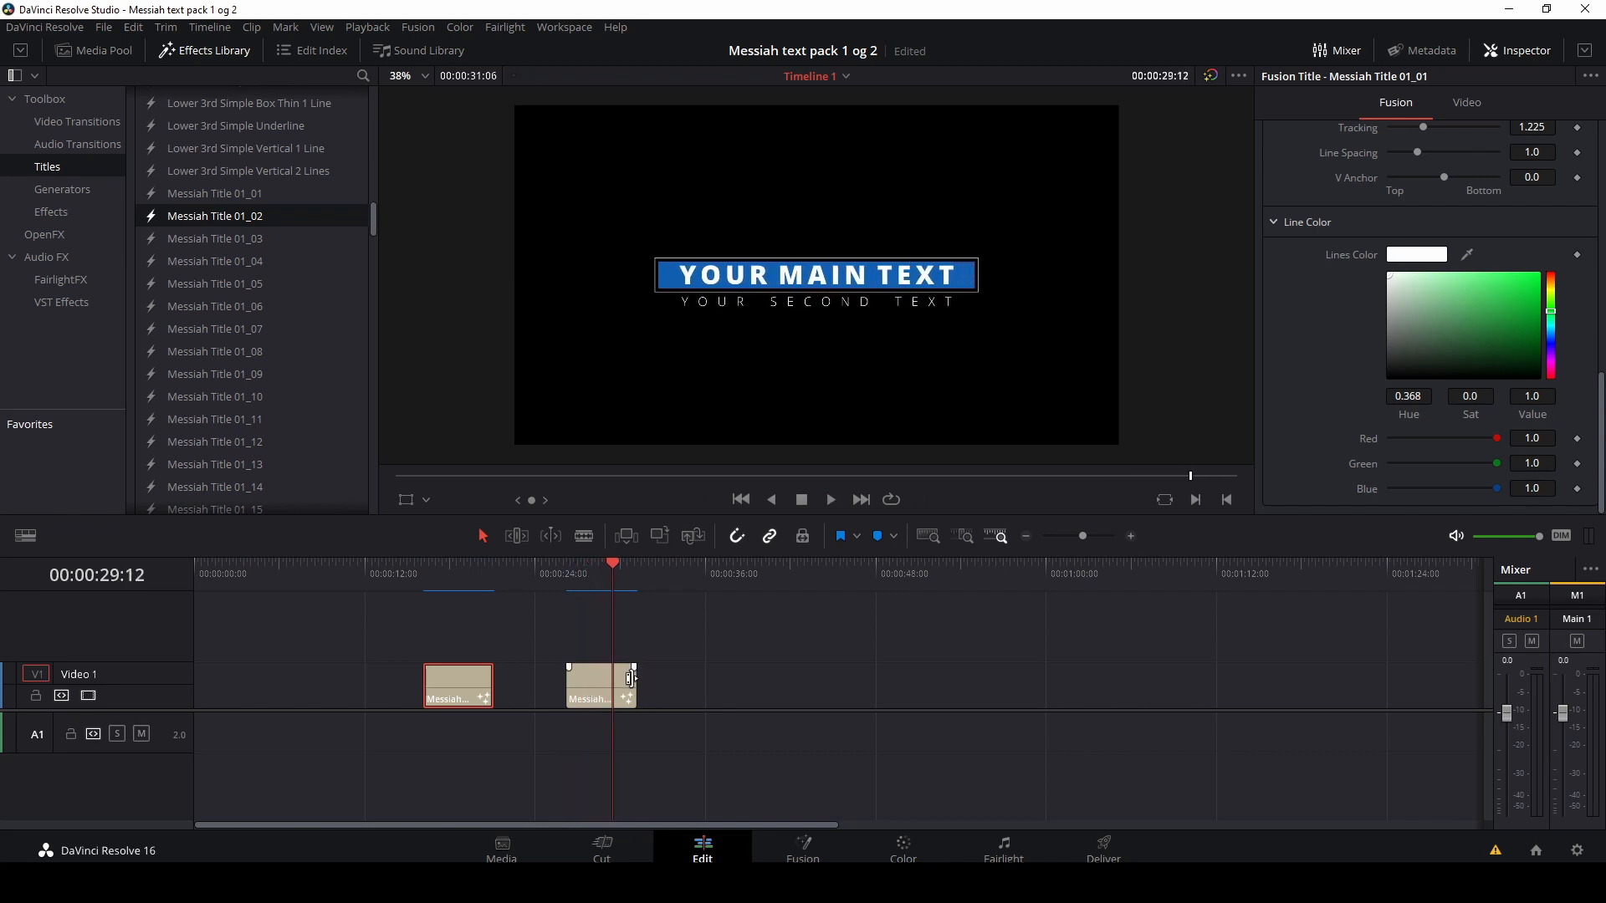
Step: Extend the Messiah Title 01_02 clip to end at about 38 seconds and play it from its start
left_click_drag(633, 677, 734, 677)
left_click(566, 575)
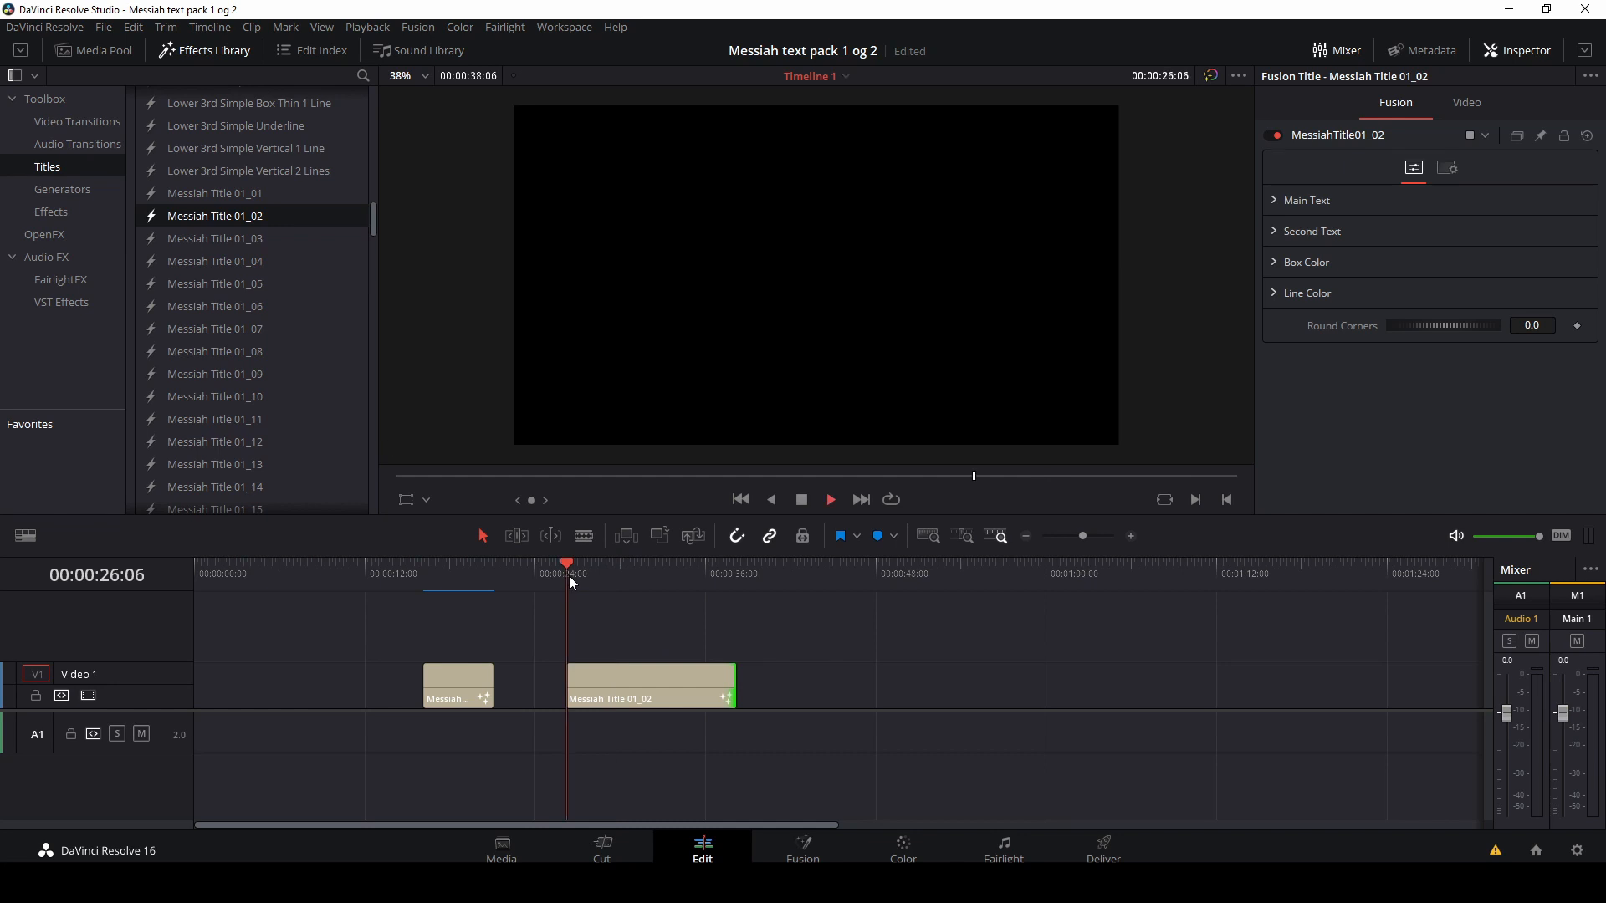
key("space")
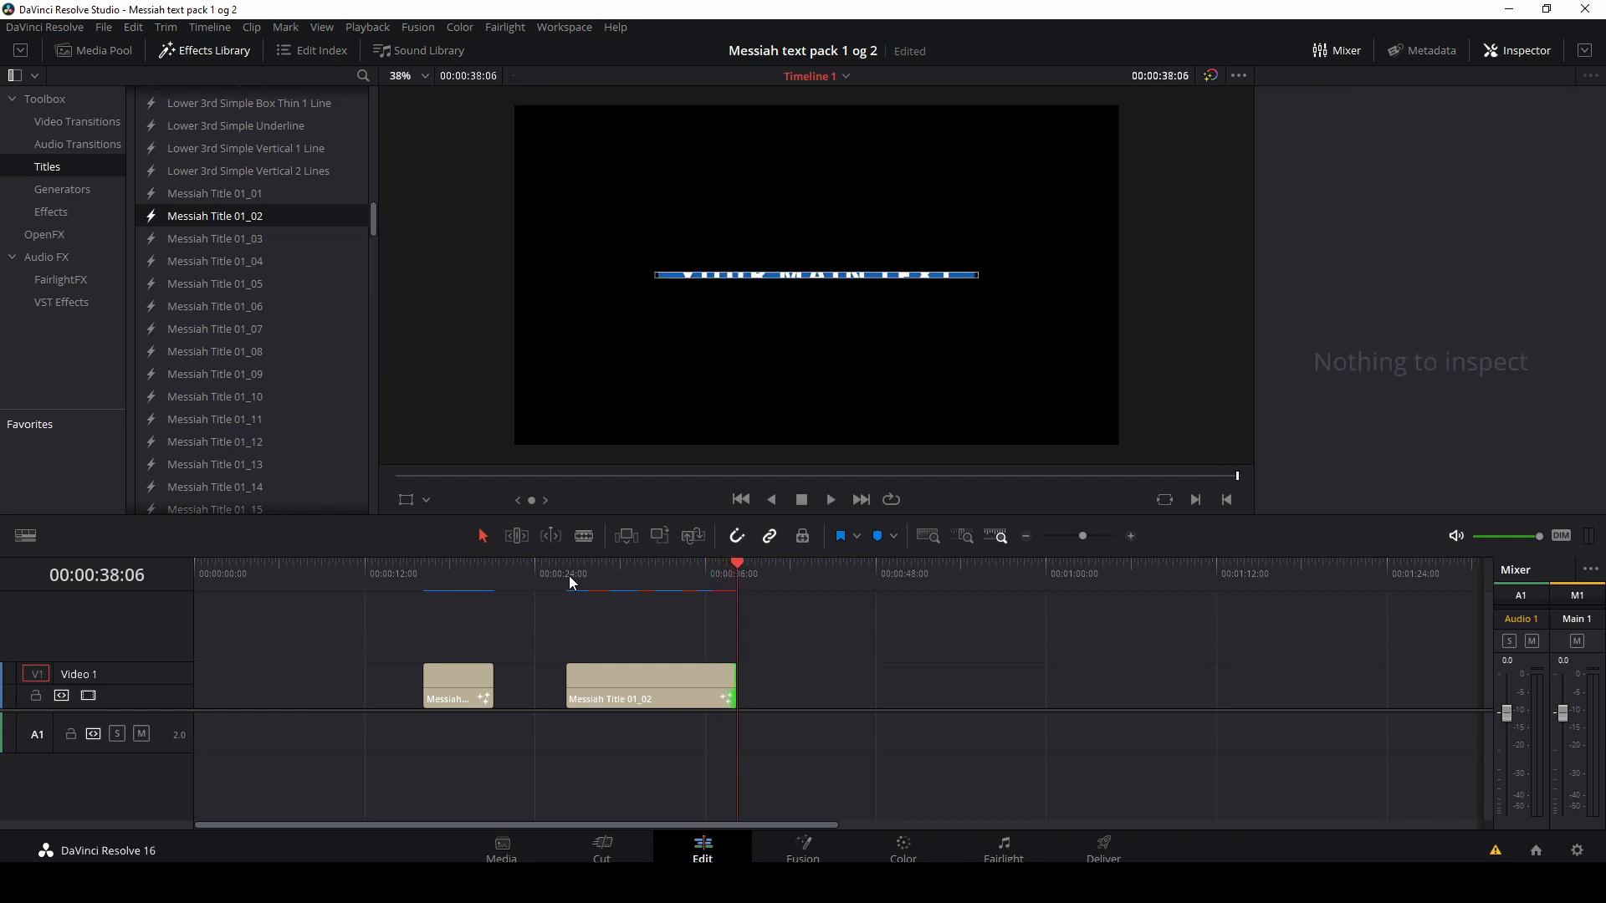
left_click(568, 575)
key("space")
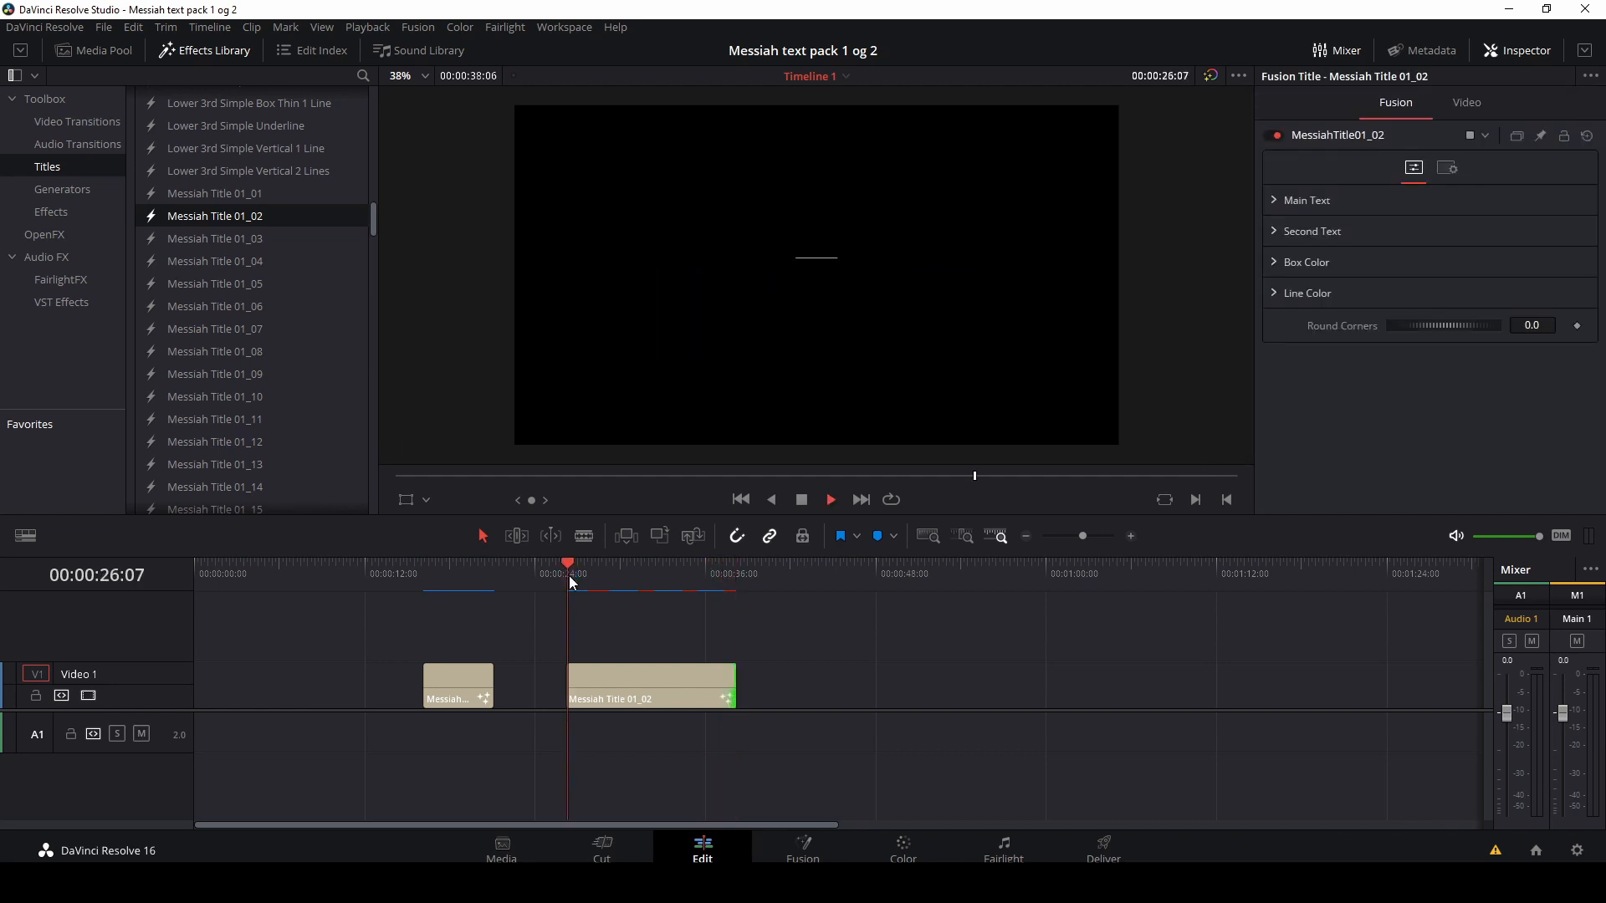